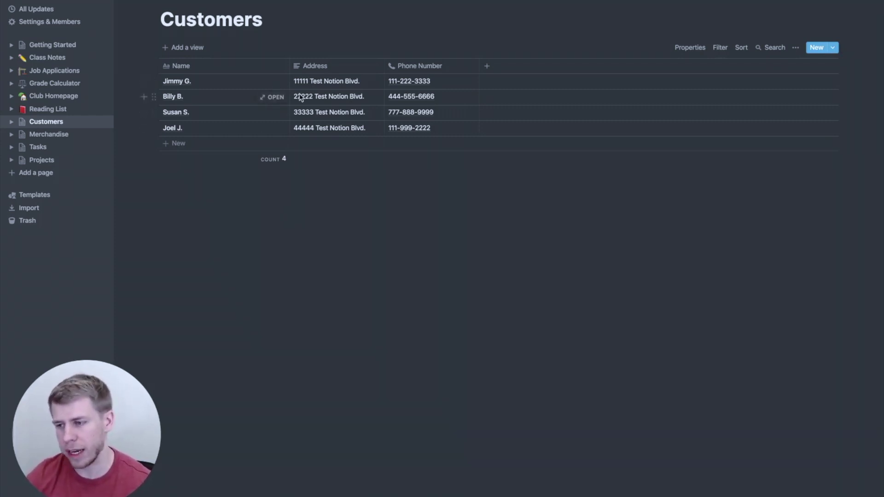
Step: View the Merchandise table of items and prices, then return to the Customers table
click(49, 134)
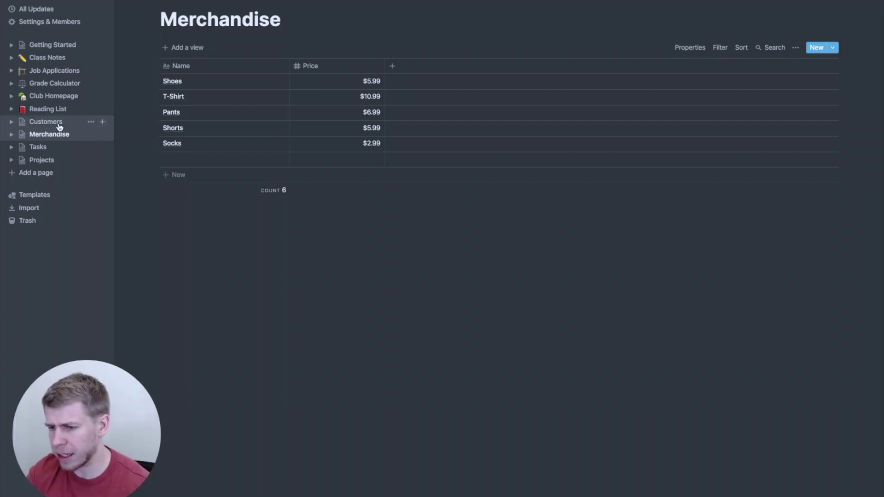
click(60, 126)
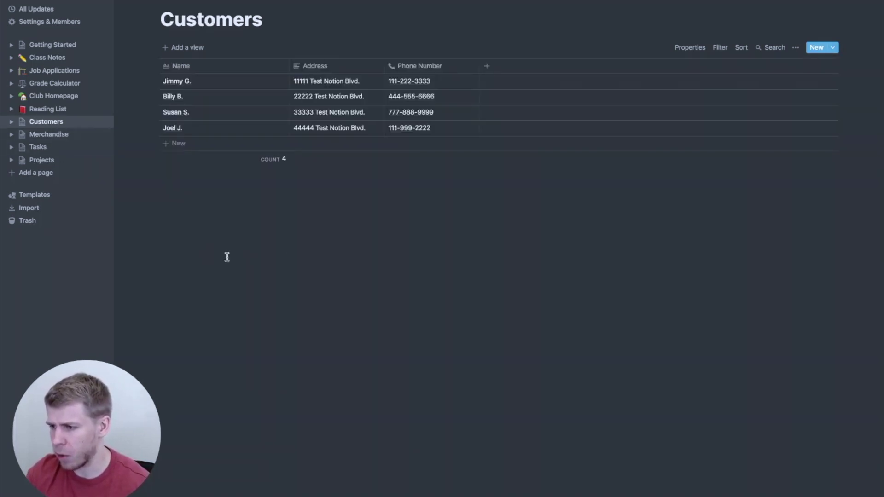
Step: Add a relation column to Customers linked to the Merchandise database, named 'Purchased Merchandise'
click(486, 69)
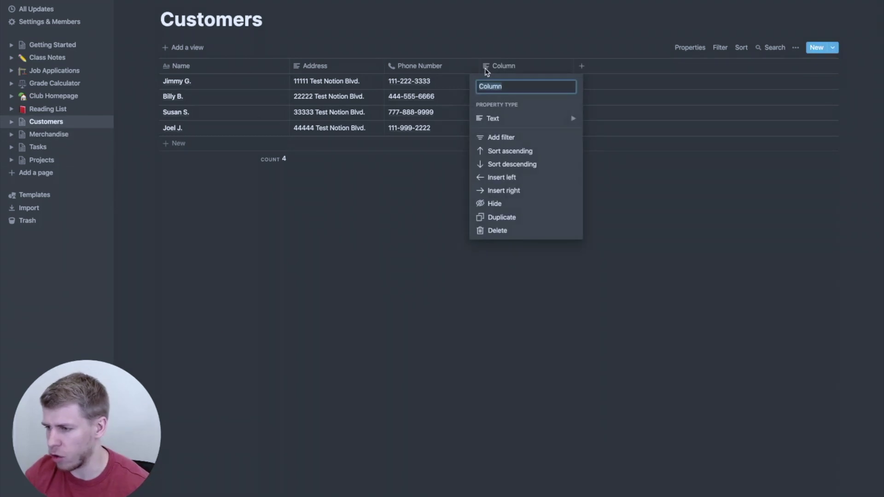
click(517, 119)
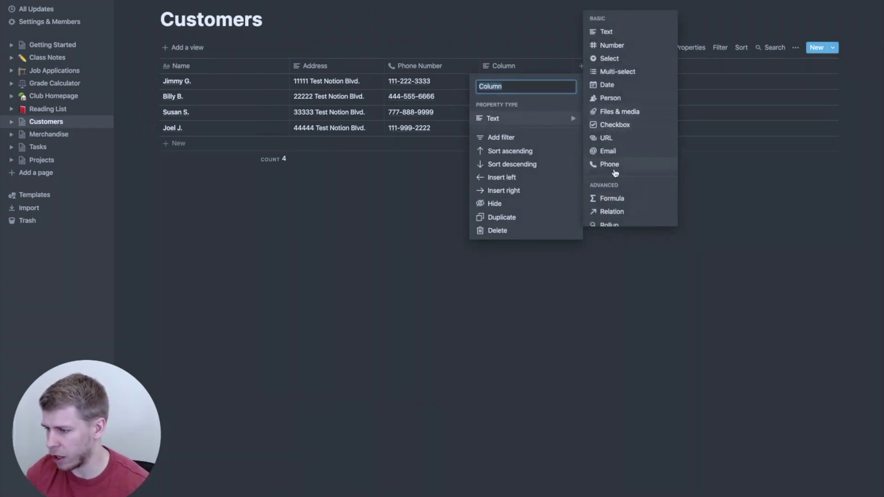
click(614, 212)
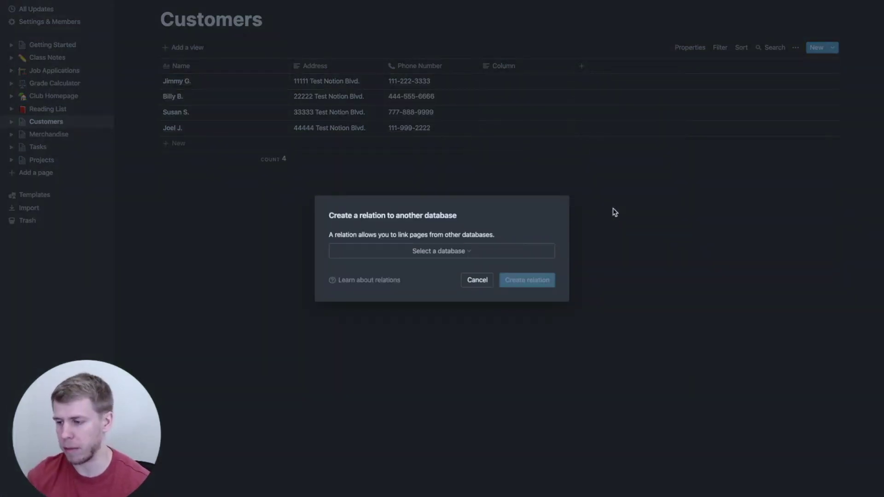
click(444, 251)
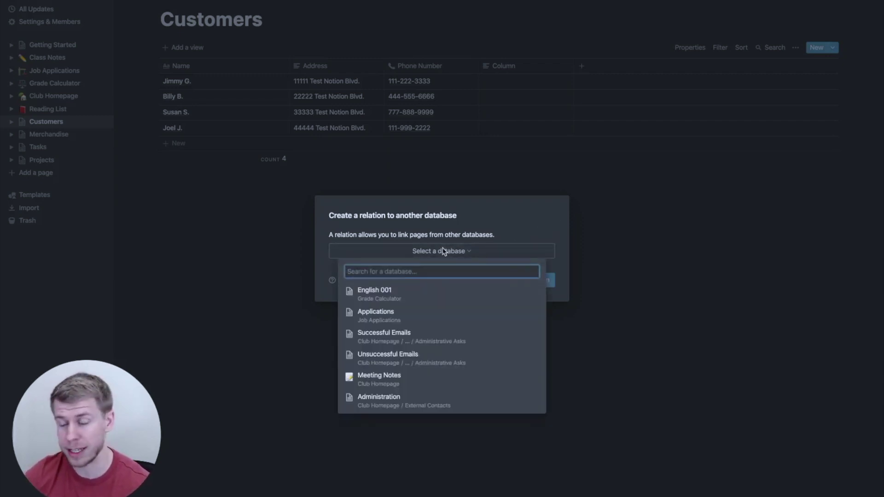
text(merchan)
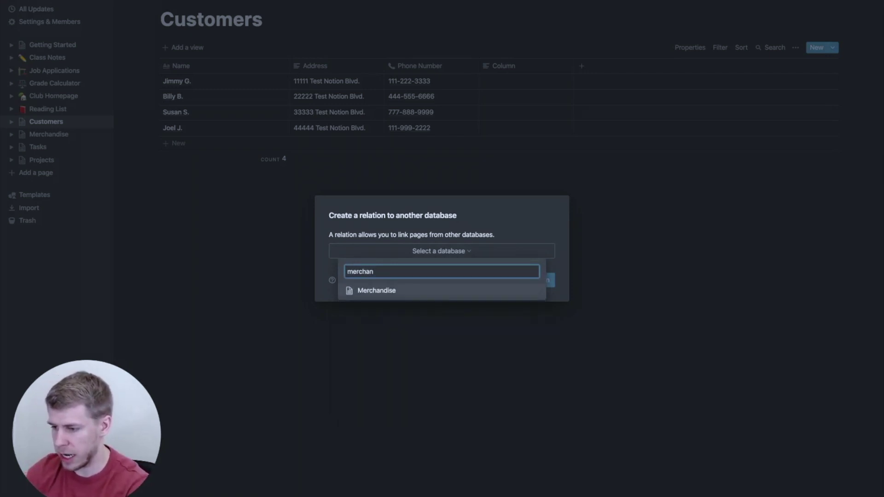
click(390, 297)
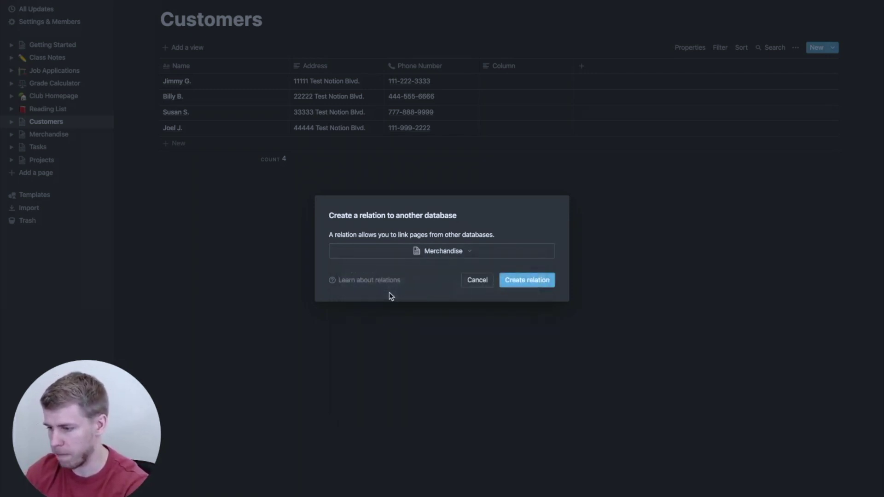
click(523, 285)
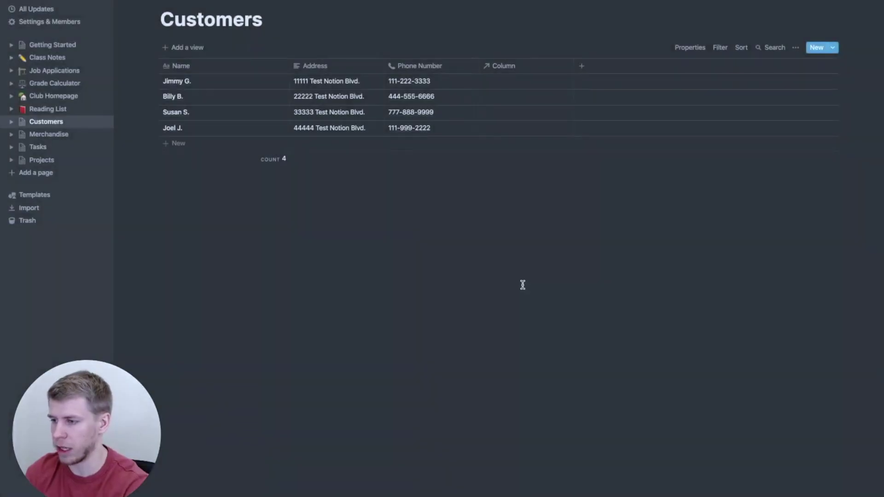
click(511, 67)
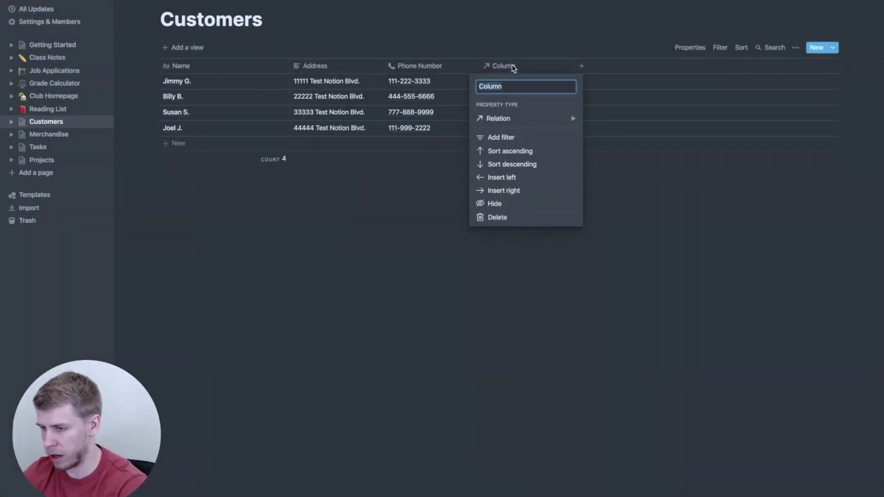
text(Purcha)
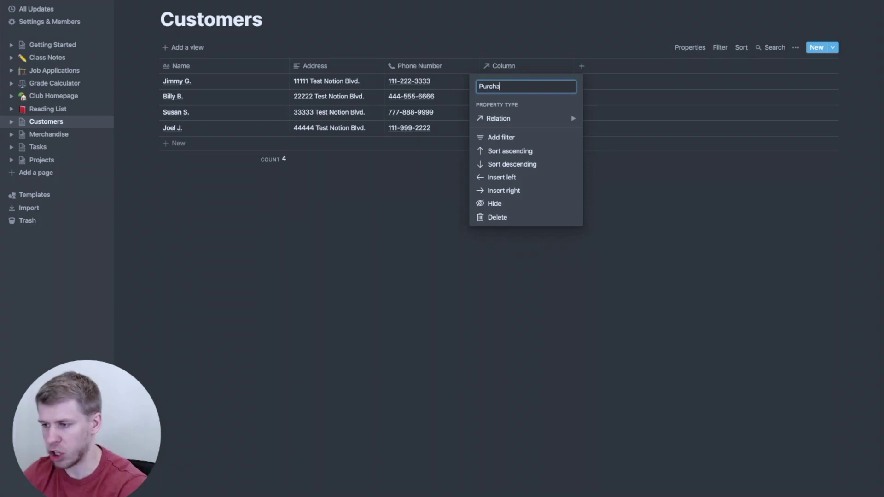
text(sed Mer)
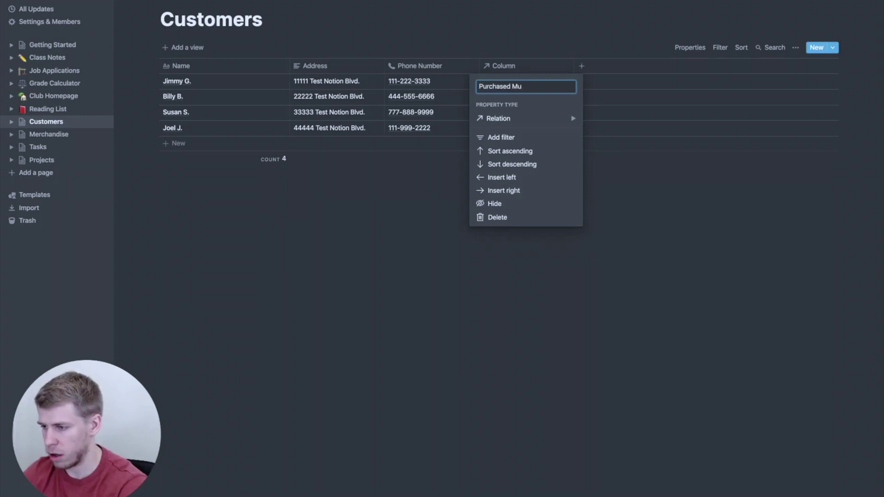
text(chandise)
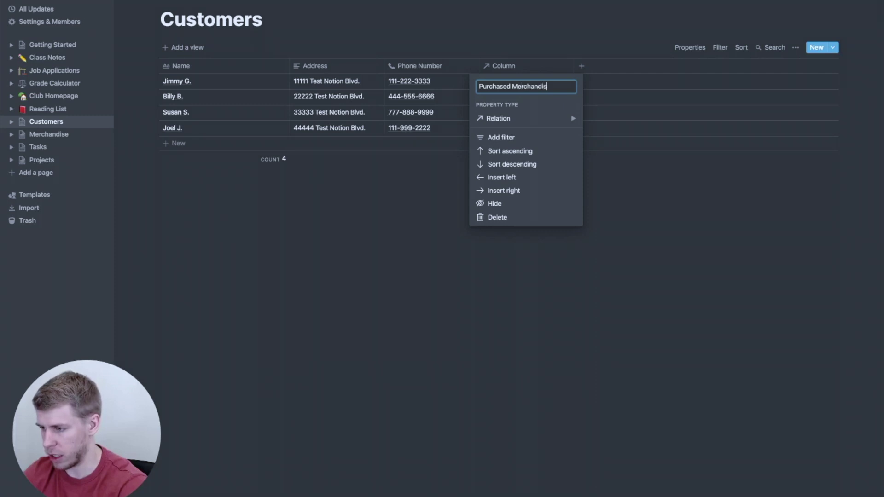
click(438, 214)
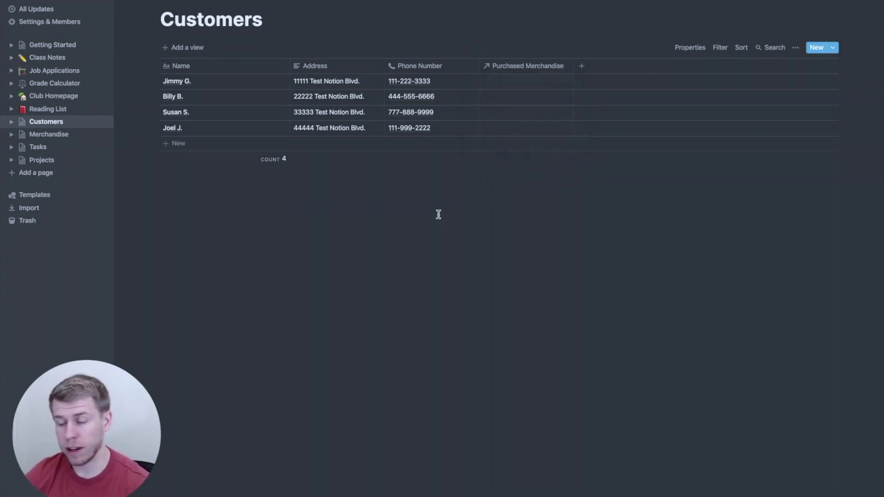
Step: Link the first customer to Shoes and Pants, and the second to Pants and Socks
click(508, 86)
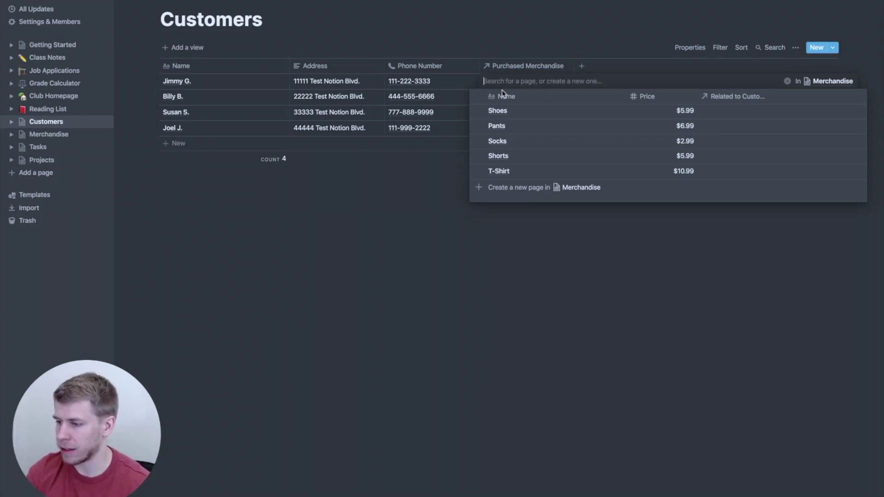
click(479, 112)
click(479, 126)
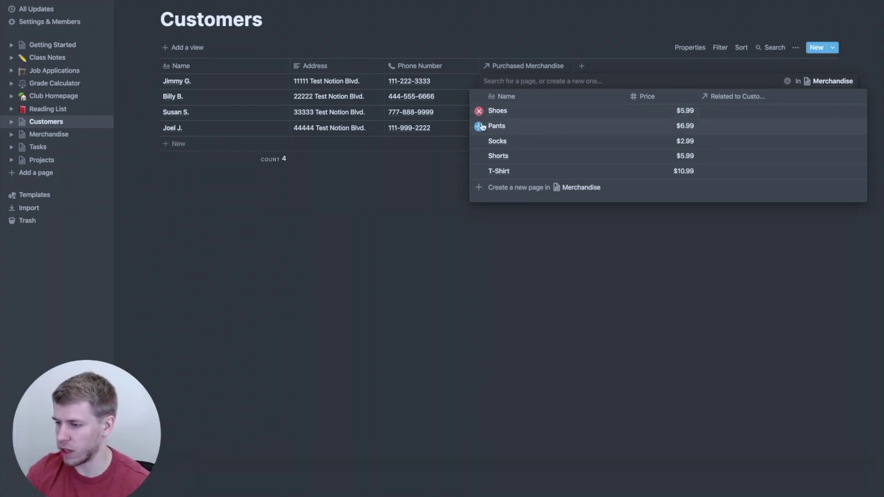
click(442, 175)
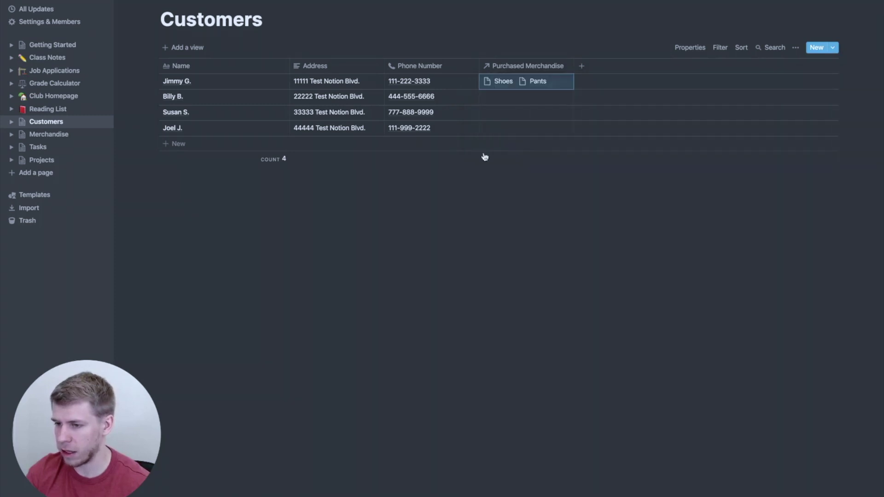
click(498, 98)
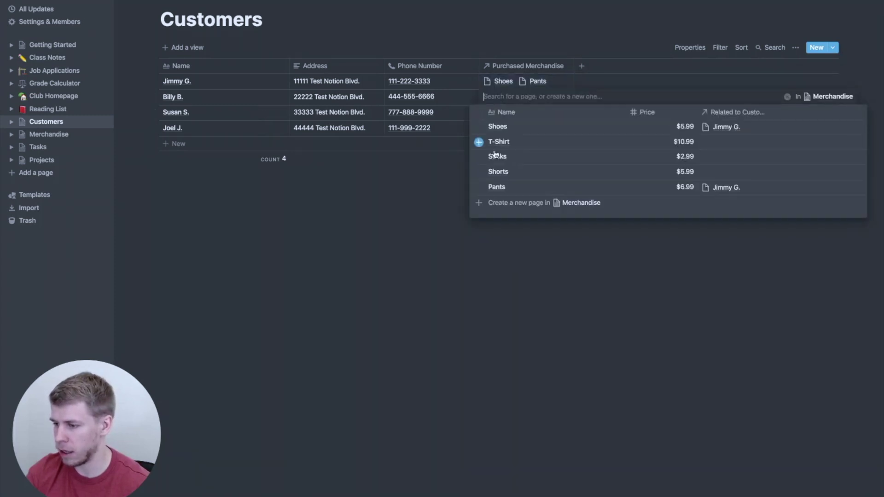
click(480, 188)
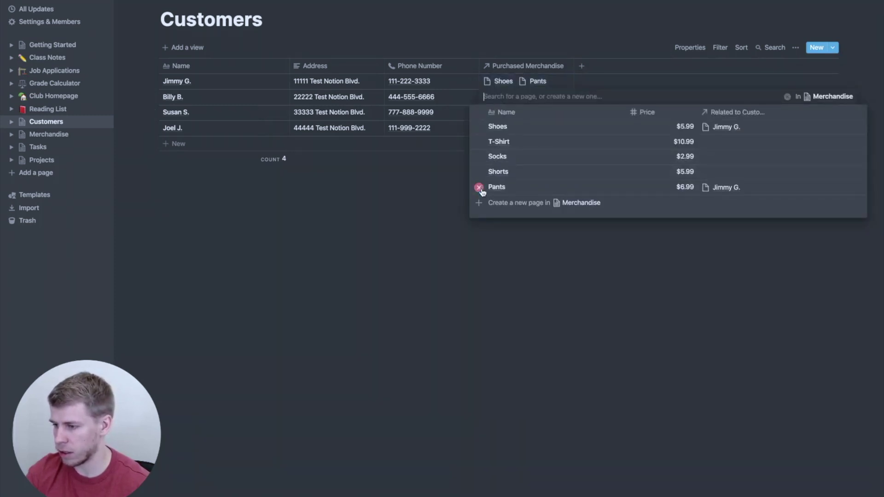
click(479, 157)
click(392, 224)
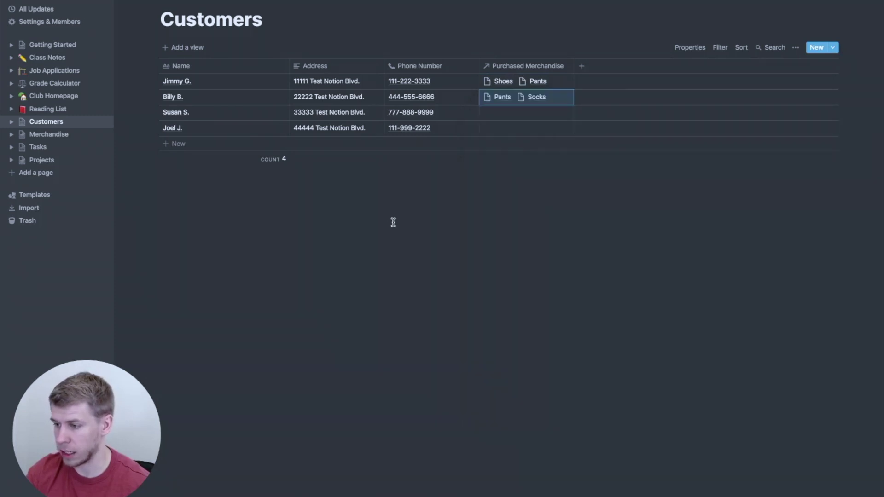
Step: Link the third customer to Socks and the fourth customer to all five items
click(486, 114)
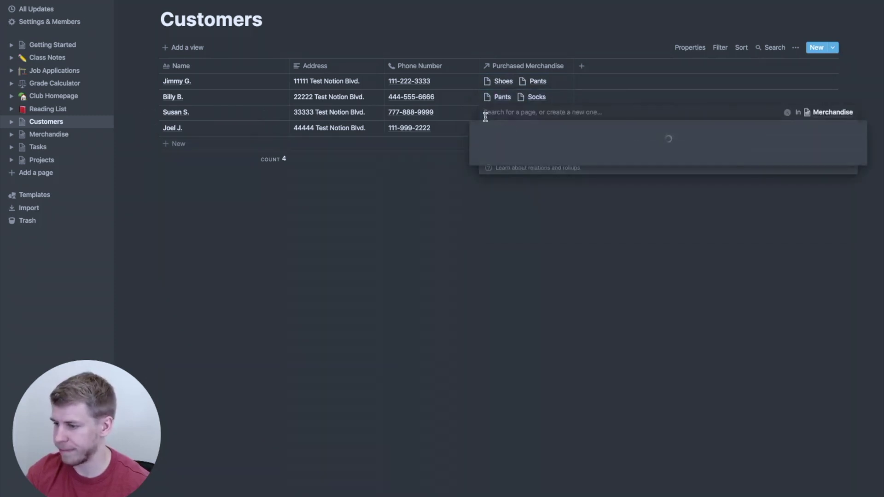
click(478, 174)
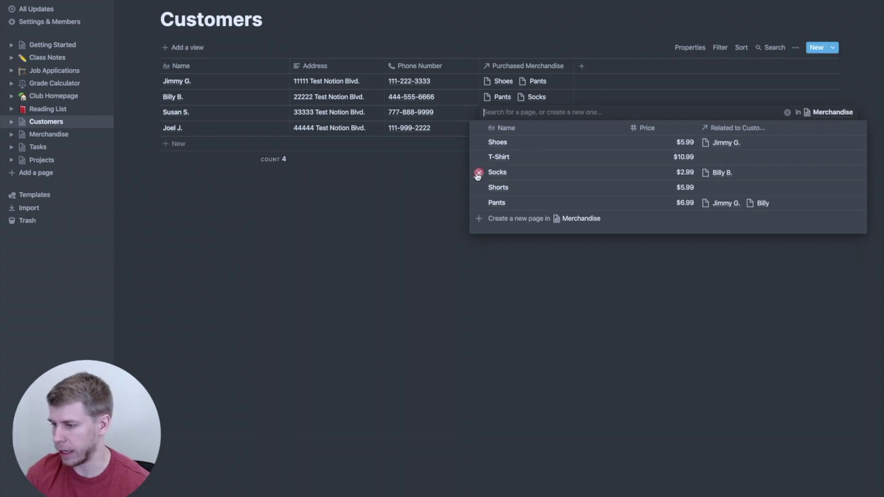
click(438, 212)
click(493, 132)
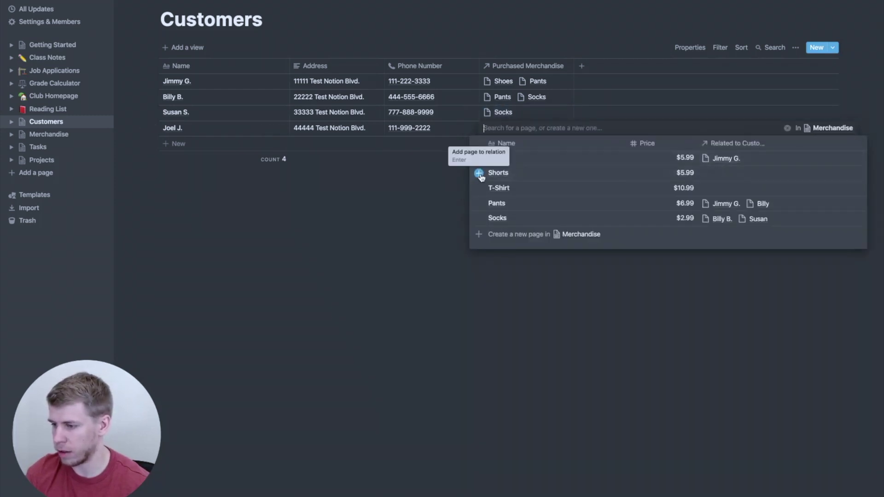
click(479, 173)
click(478, 189)
click(479, 203)
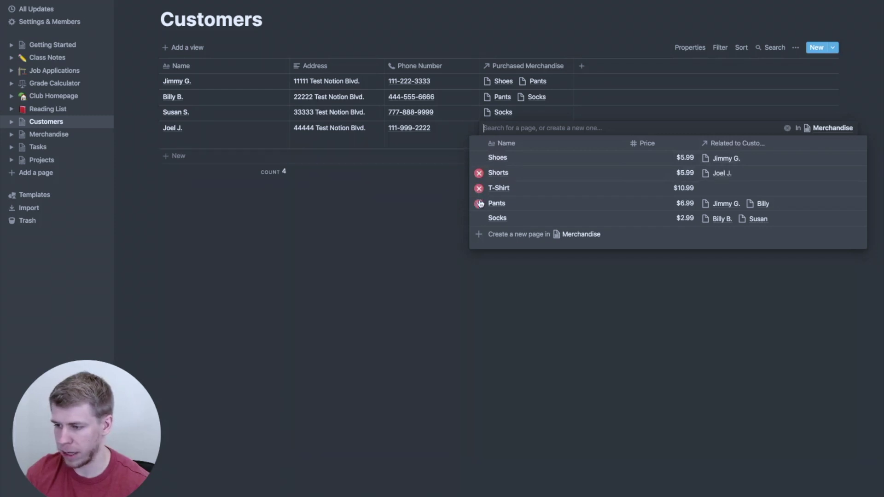
click(478, 219)
click(479, 158)
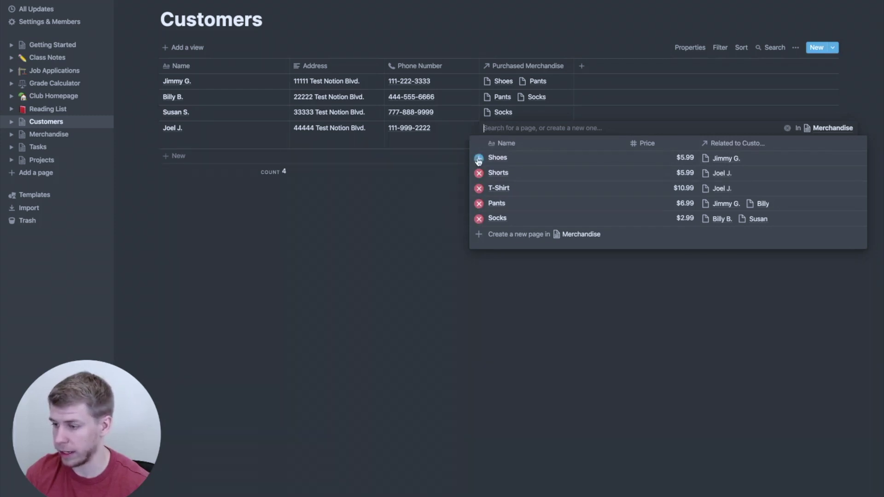
click(407, 223)
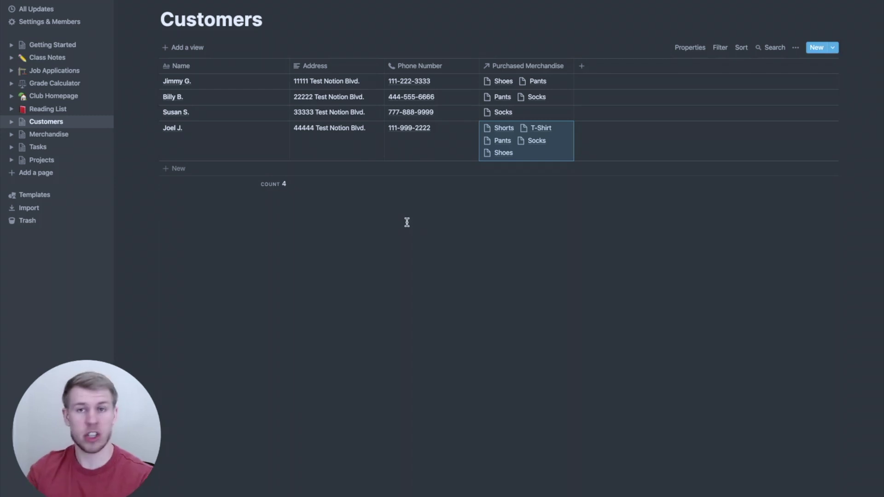
Step: Open the third customer's Socks item to check its linked customers
click(434, 240)
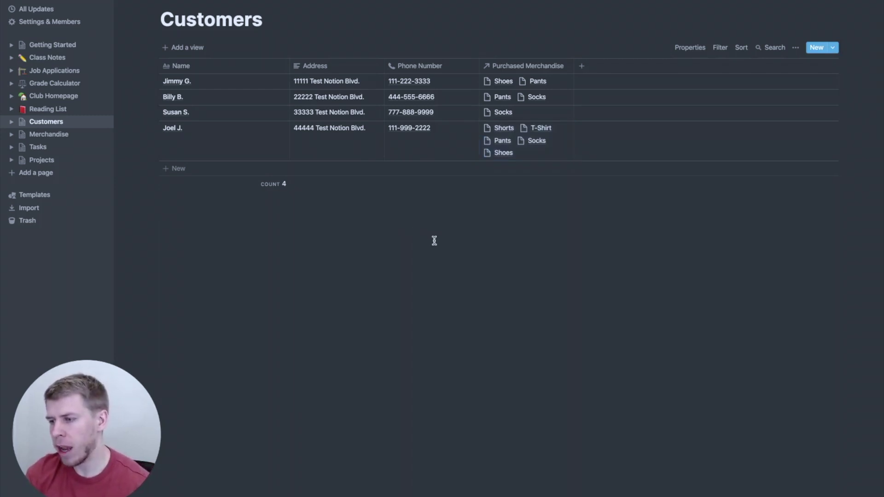
click(502, 112)
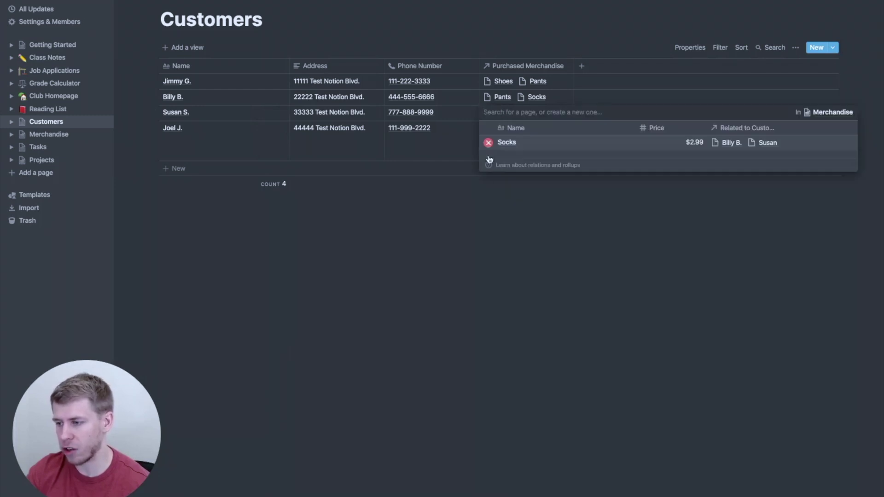
click(507, 142)
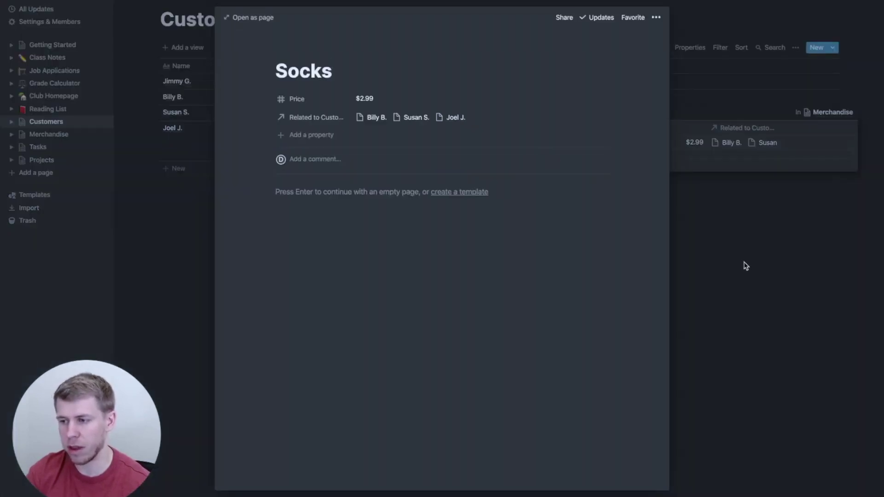
key(Escape)
key(Escape)
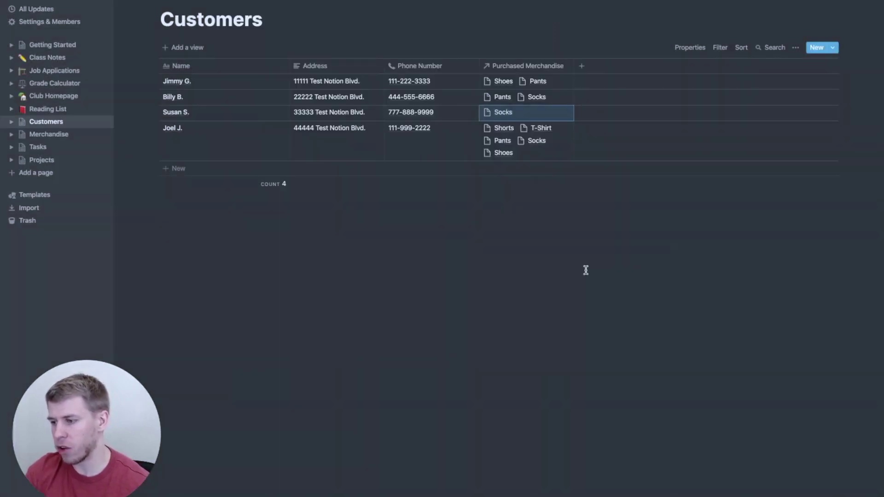
Step: Rename the Merchandise table's Related to Customers column to 'Customers'
click(58, 134)
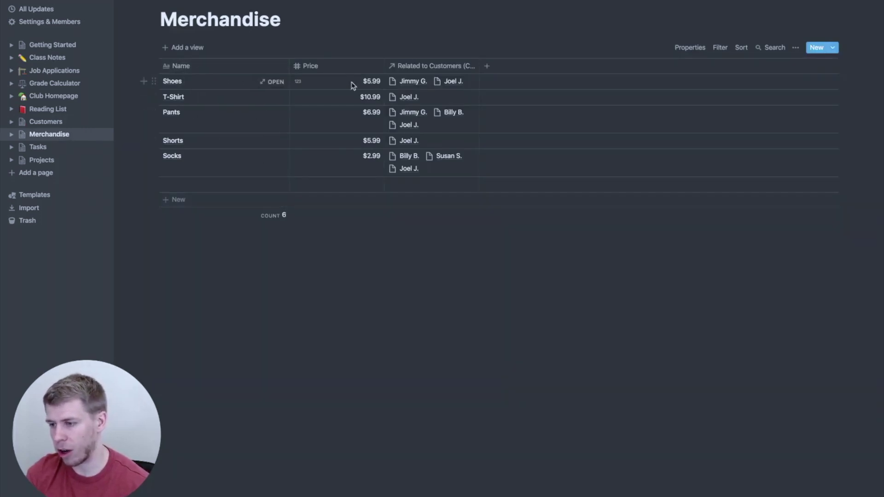
click(448, 69)
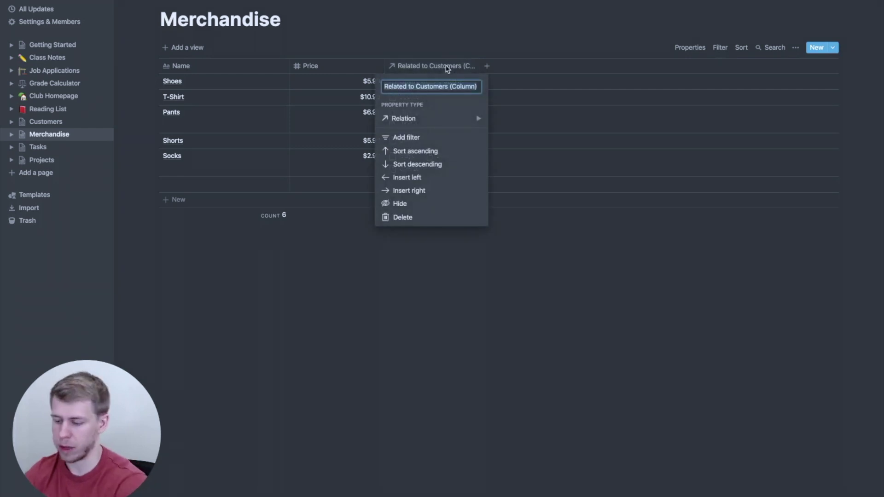
text(Custom)
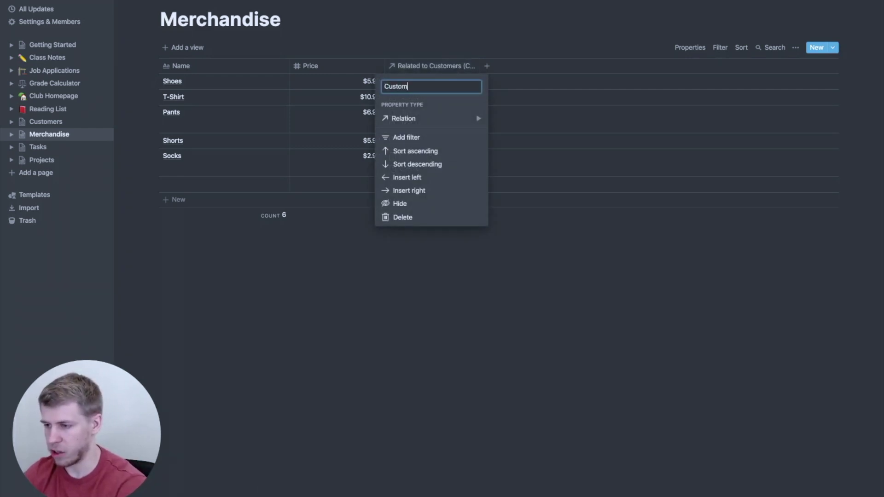
text(ers)
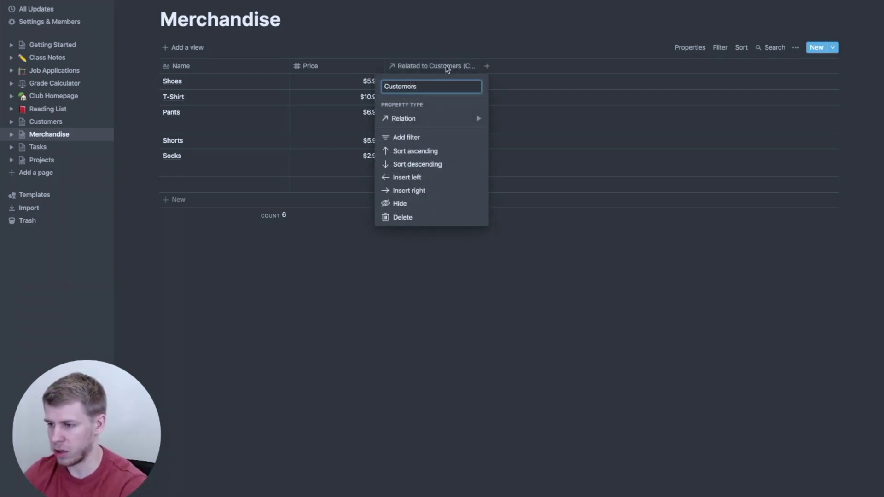
click(452, 11)
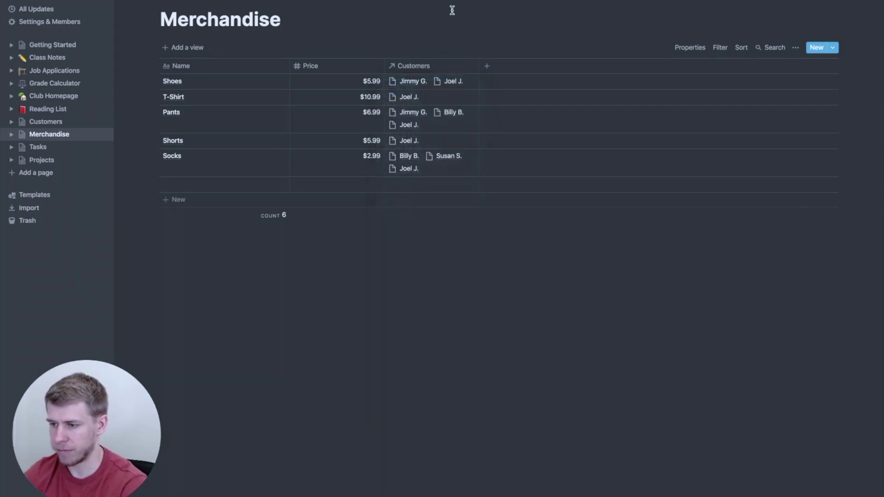
click(44, 147)
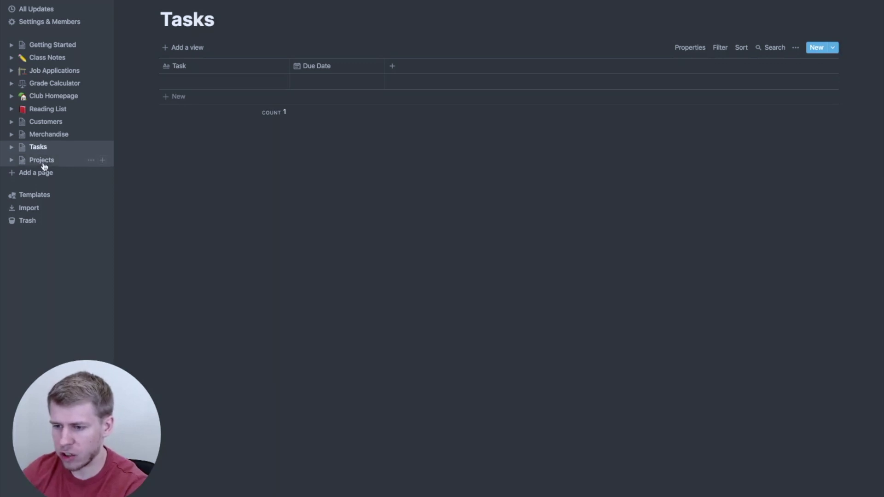
Step: Add a 'Read a Book' project row to the Projects table, then return to Tasks
click(42, 161)
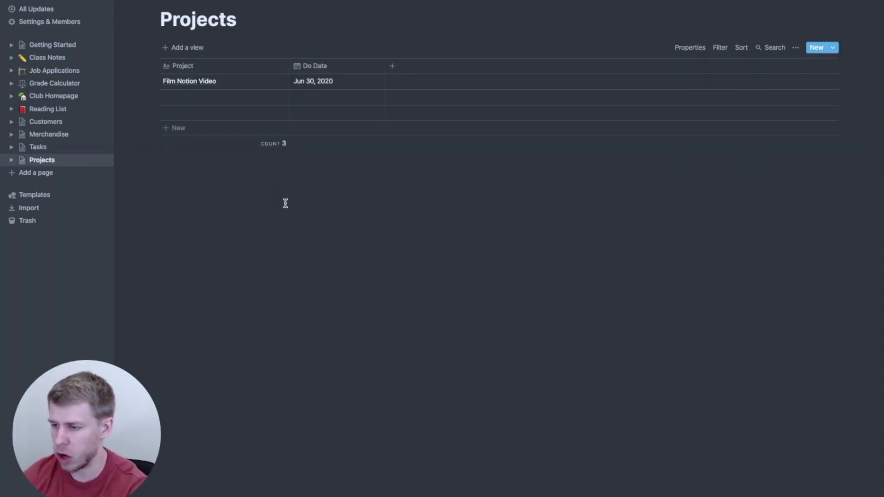
click(213, 101)
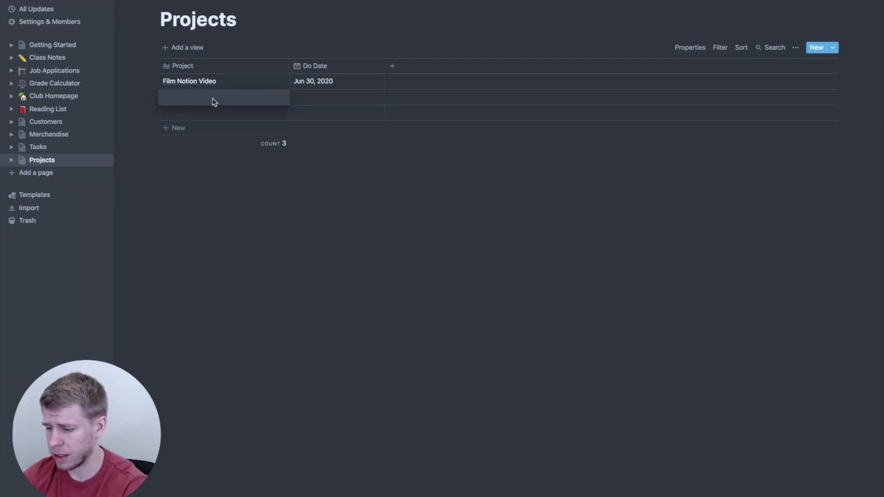
text(Read )
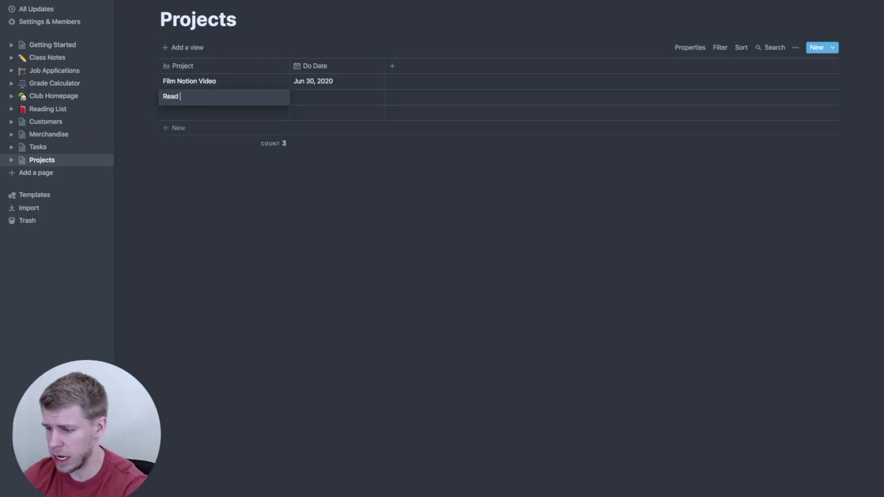
text(a Book)
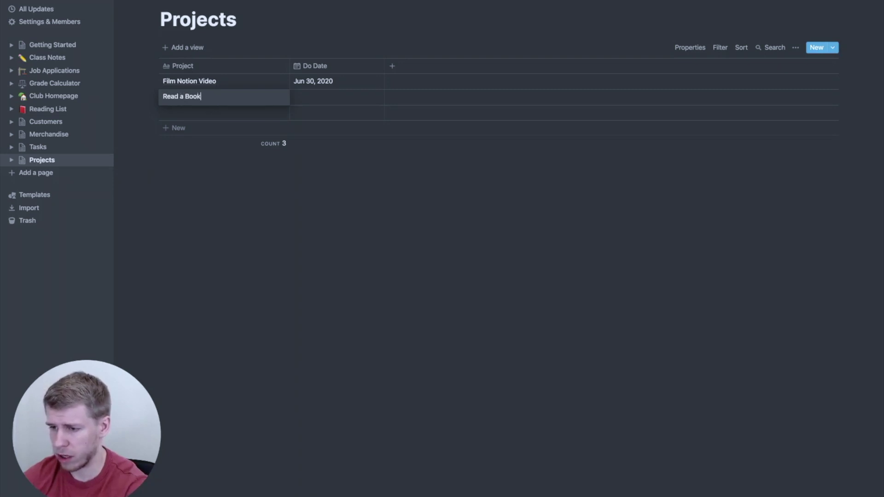
key(Escape)
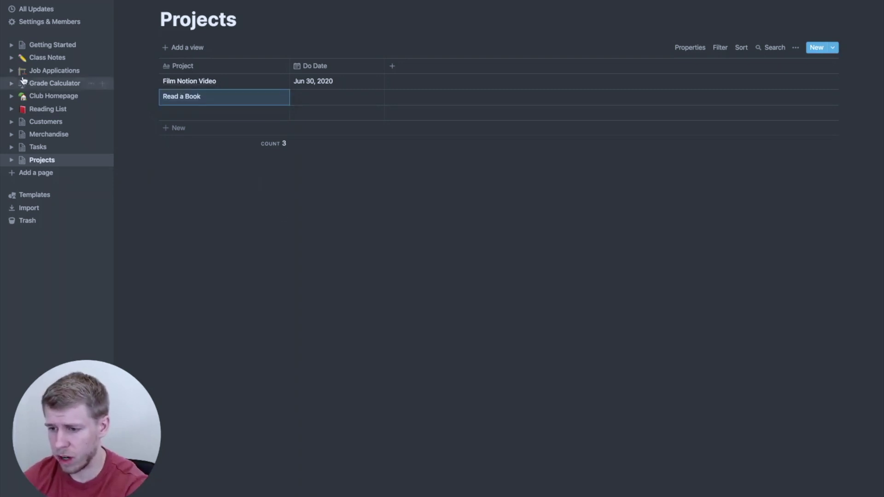
click(38, 148)
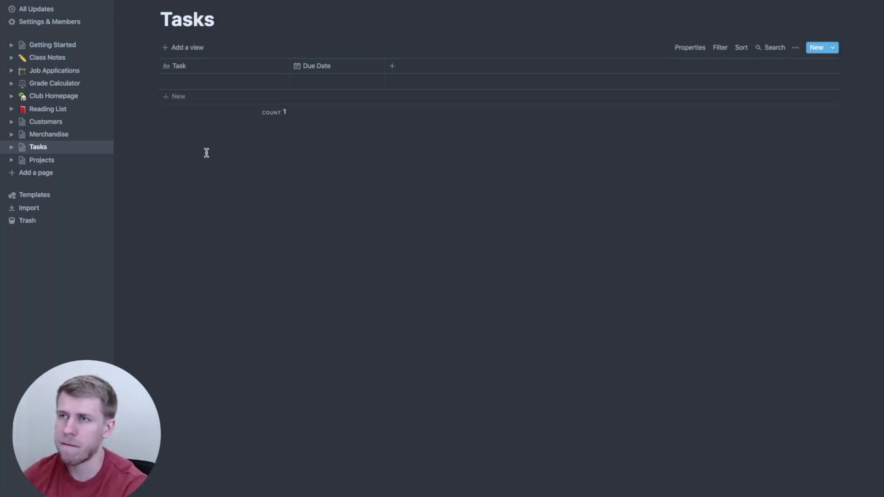
Step: Enter the task 'Research on Relational Databases' with a due date of Jun 20, 2020
click(207, 82)
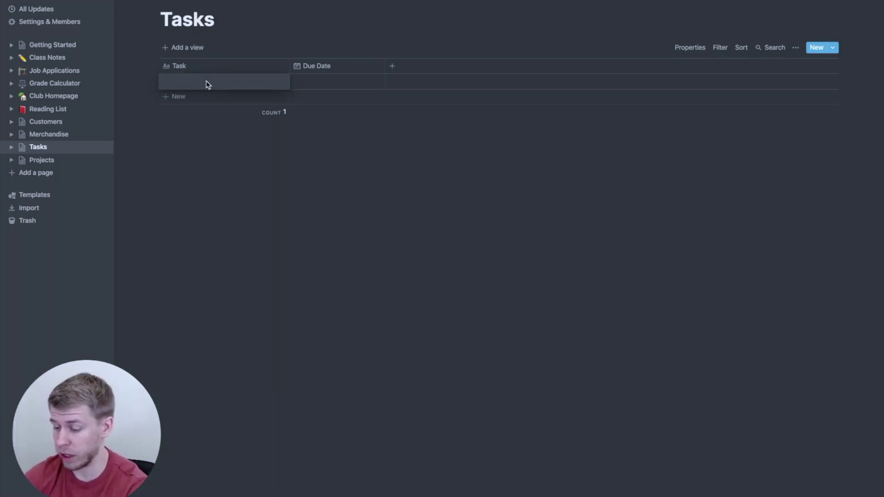
text(Research)
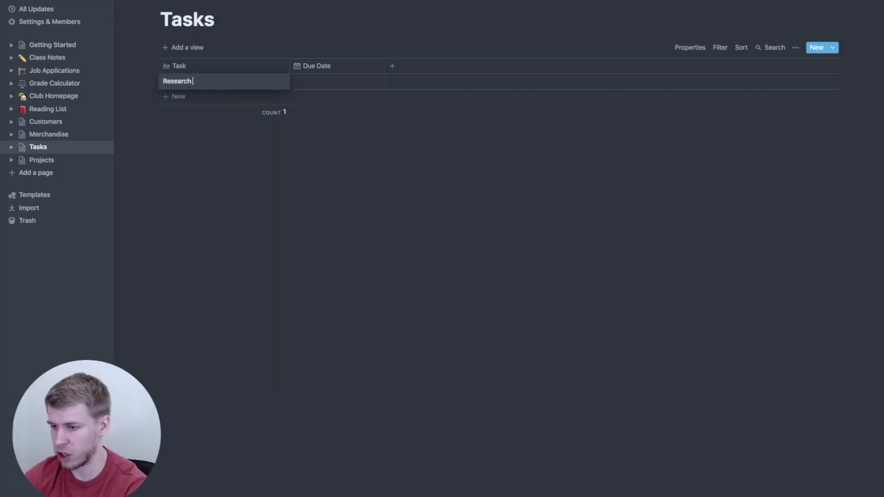
text( on Relational )
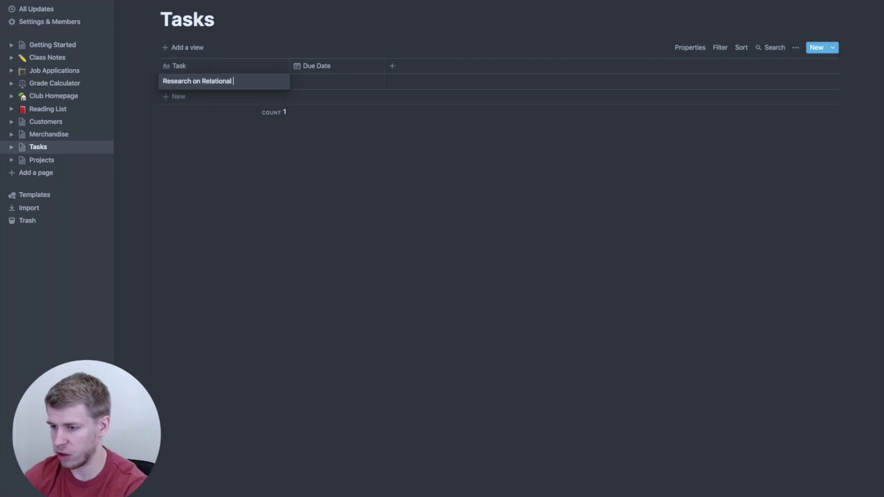
text(Databsae)
key(BackSpace)
key(BackSpace)
key(BackSpace)
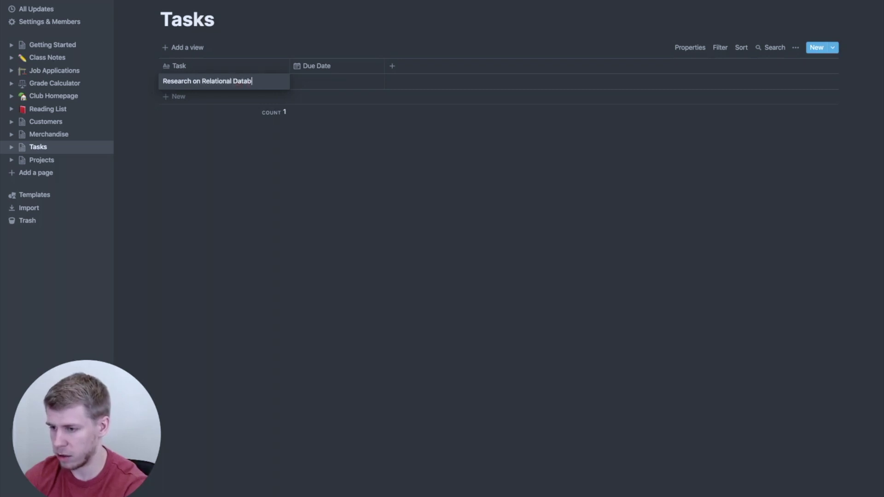
text(ases)
key(Escape)
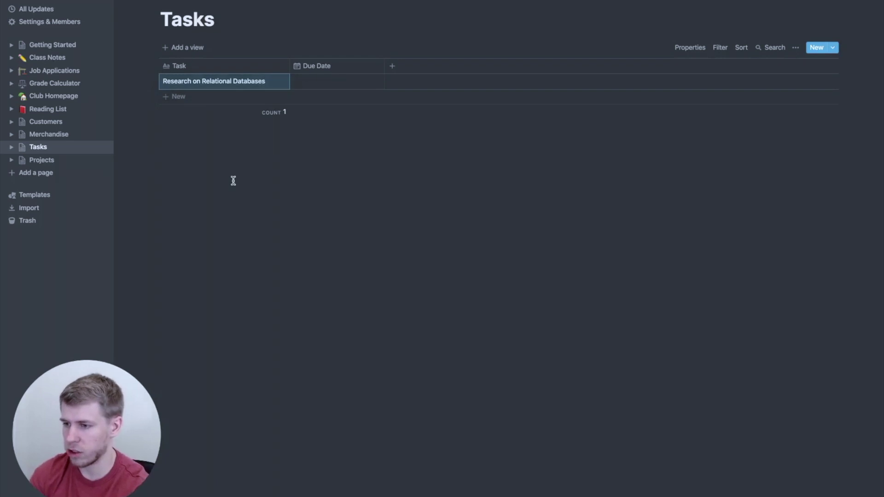
click(342, 83)
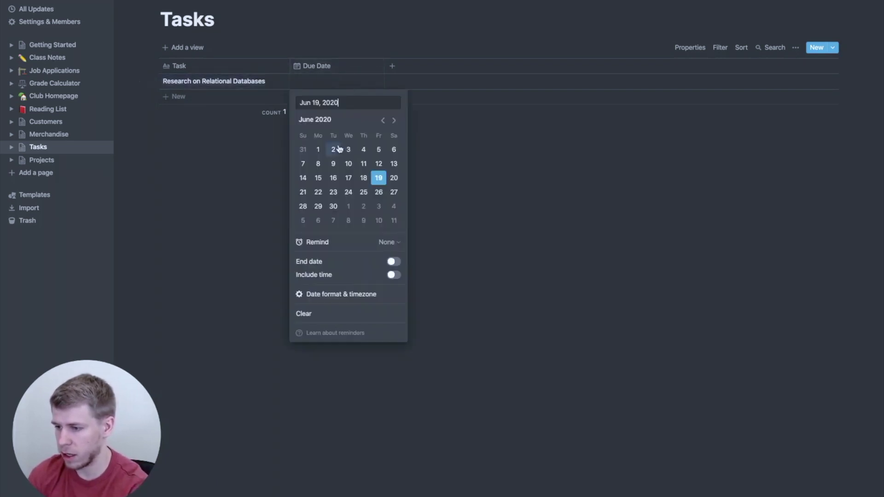
click(391, 179)
click(466, 172)
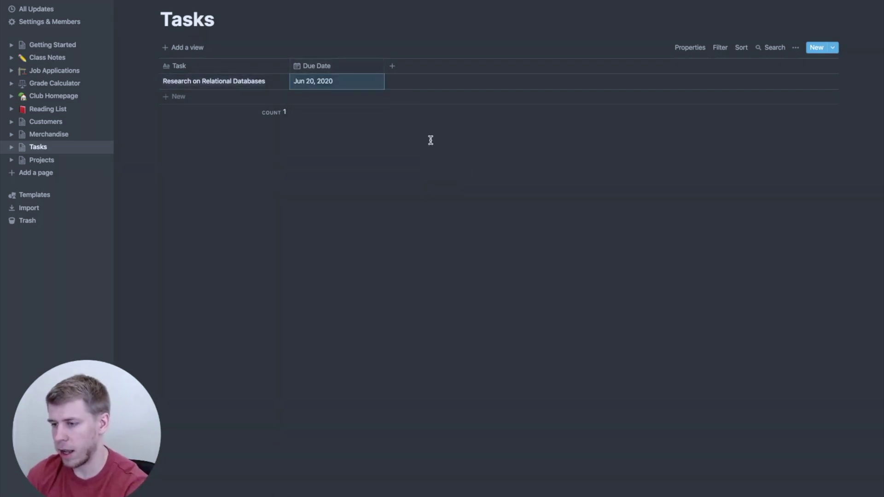
click(392, 67)
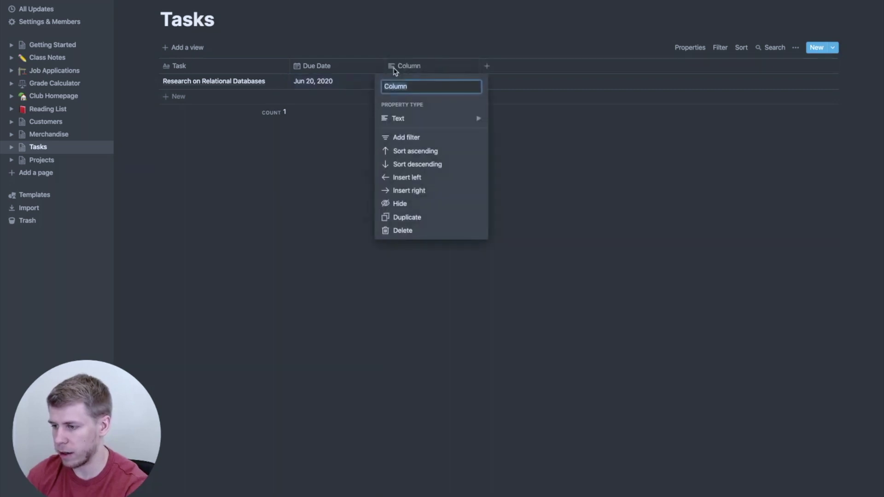
Step: Make the new column a relation to the Projects database, named 'Projects'
click(405, 118)
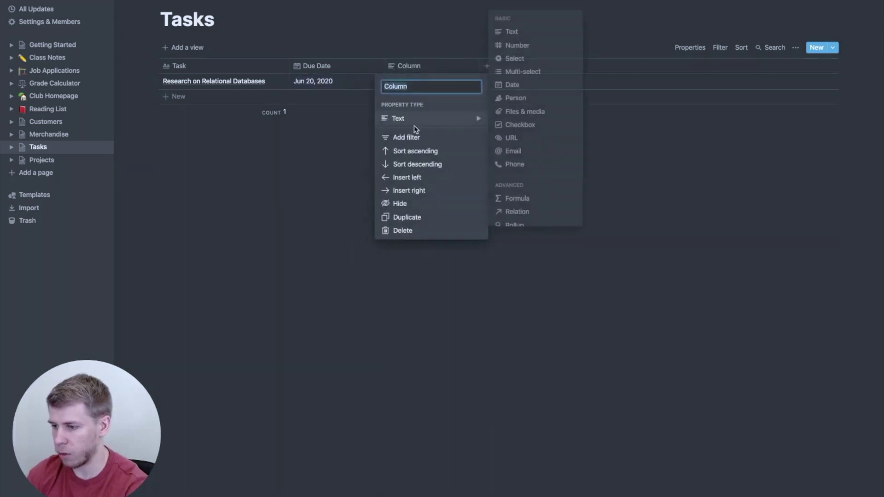
click(527, 213)
click(477, 256)
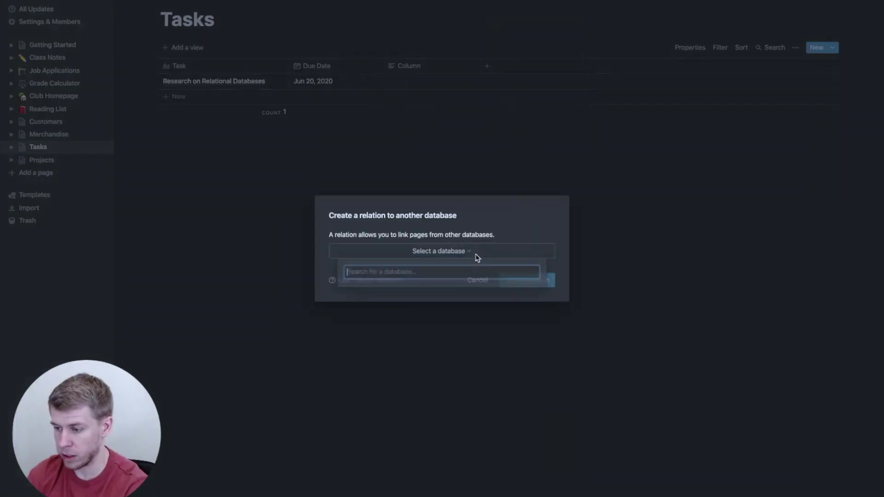
text(project)
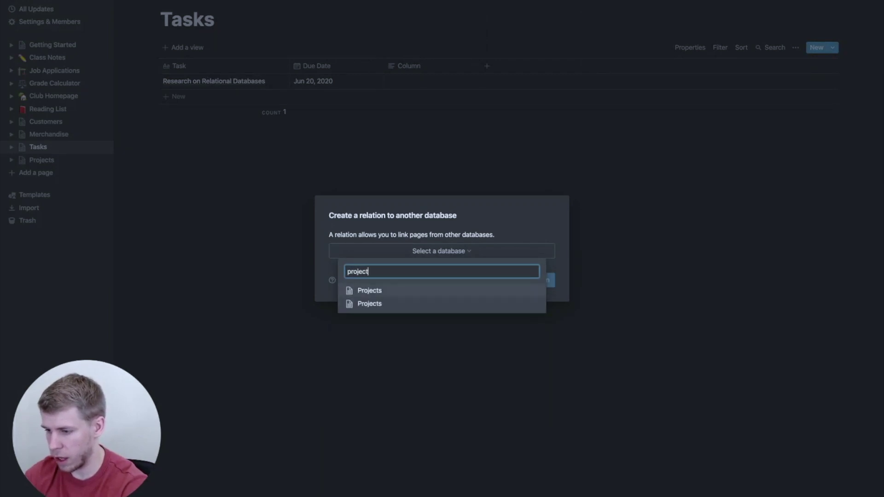
click(406, 294)
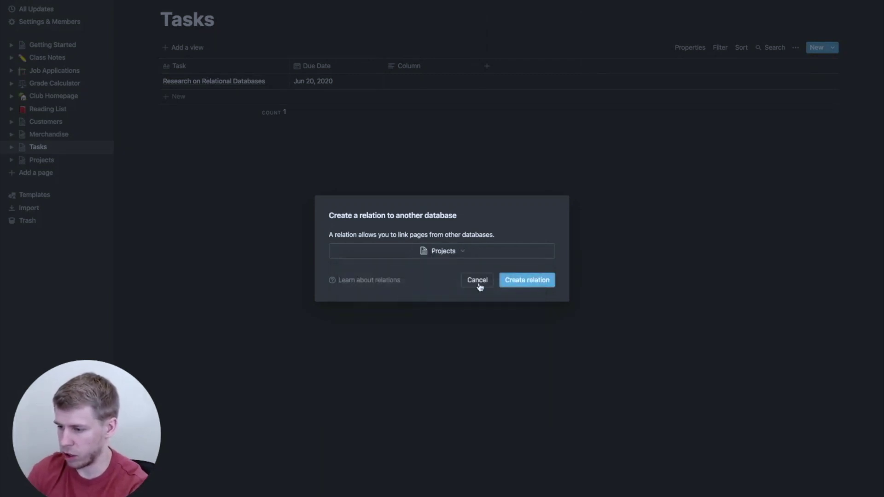
click(528, 280)
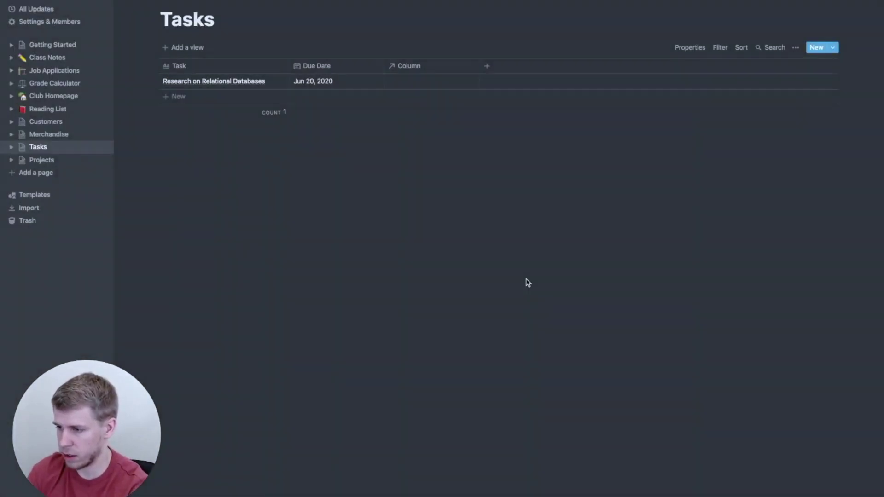
click(429, 68)
text(Projects)
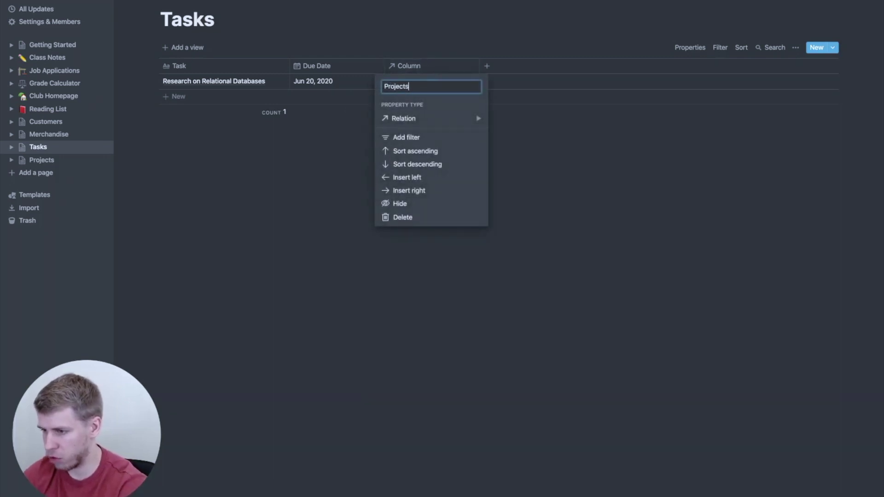
click(553, 217)
Step: Link the research task to the Film Notion Video project
click(405, 83)
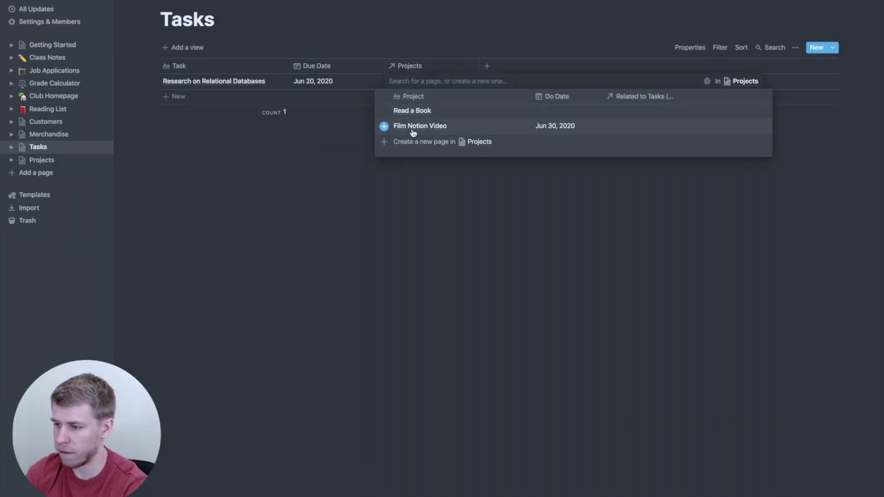
click(414, 129)
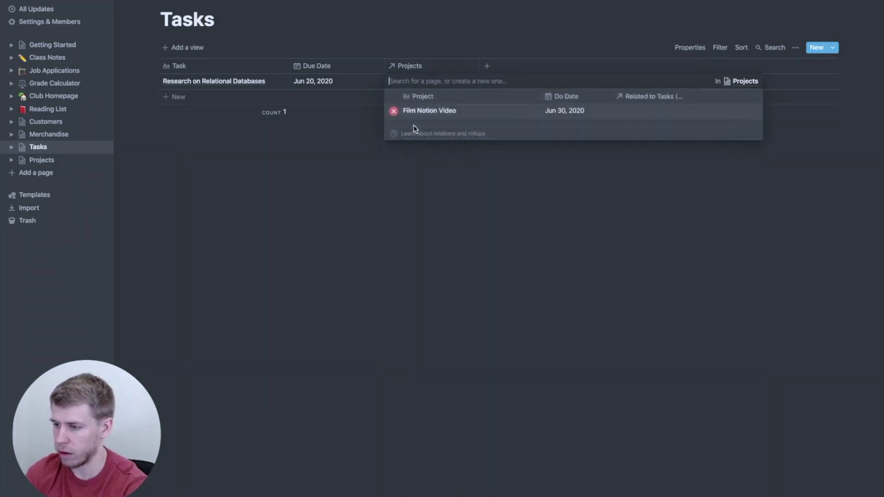
click(404, 180)
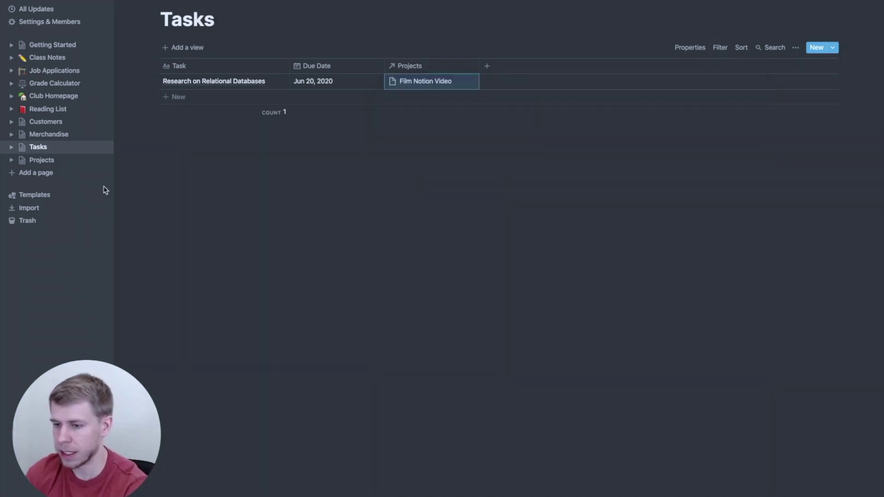
Step: Rename the Film Notion Video page's Related to Tasks property to 'Tasks'
click(63, 162)
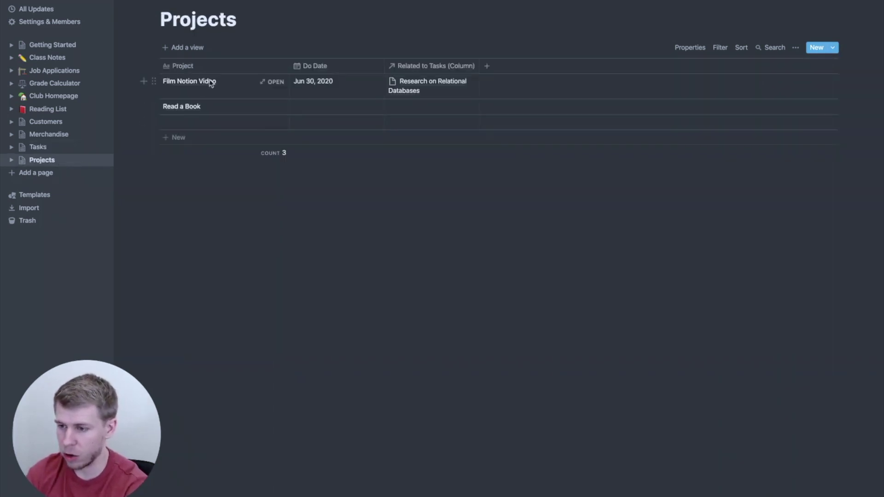
click(273, 81)
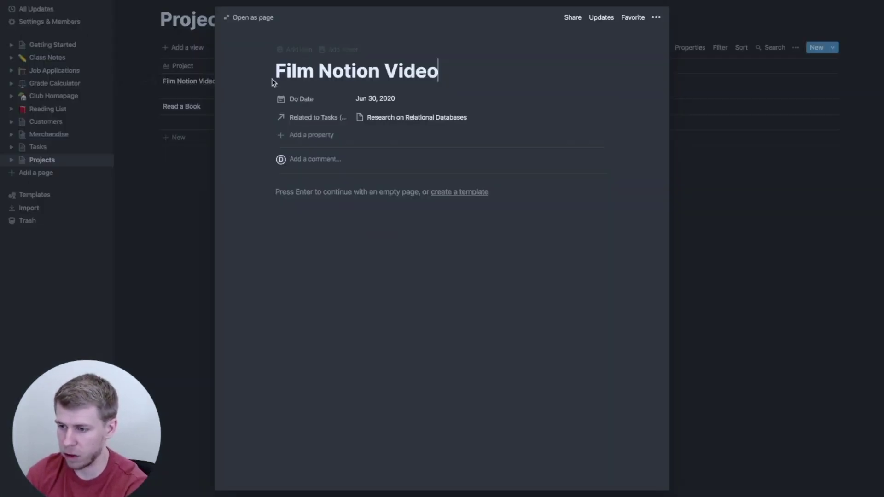
click(322, 122)
text(Tasks)
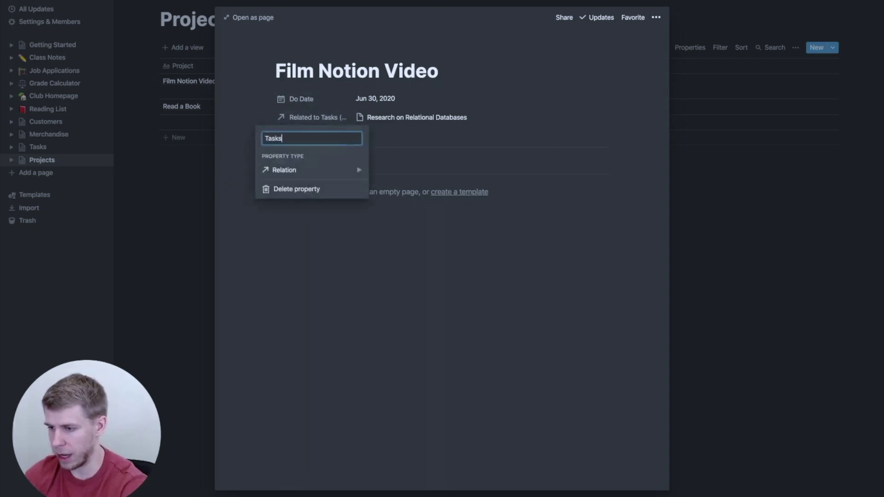
click(306, 281)
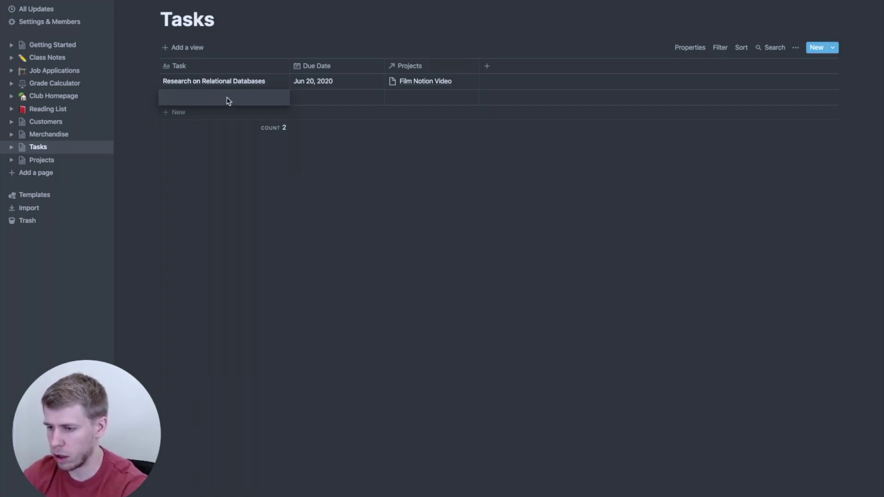
Step: Enter three task rows: Mow the Lawn, Trim the Bushes and Edging
text(Mow the Lawn)
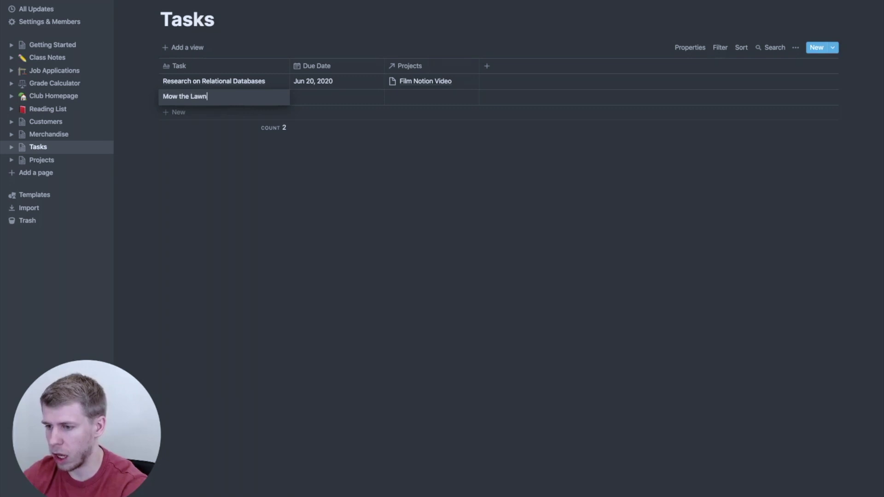
key(Return)
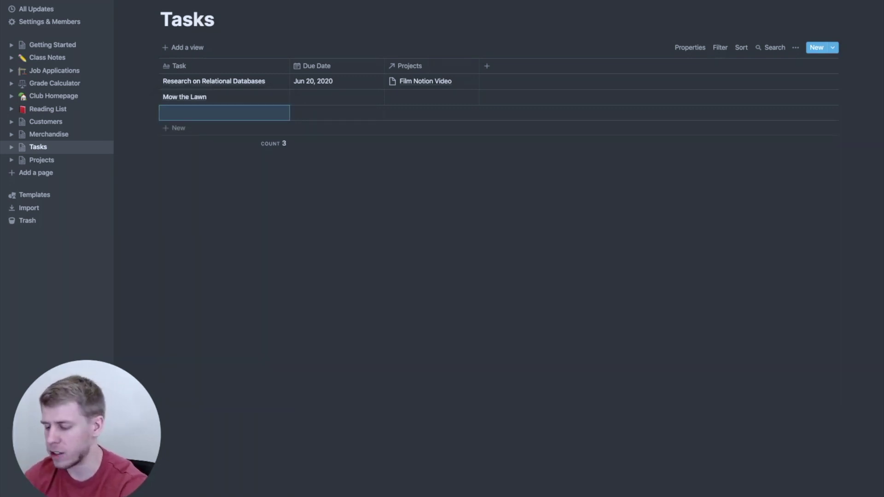
text(Trim the)
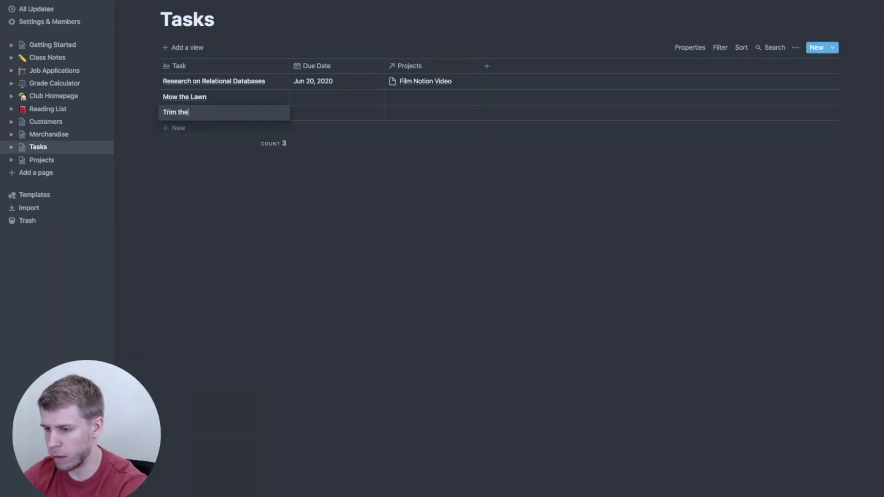
text( Bushes)
key(Return)
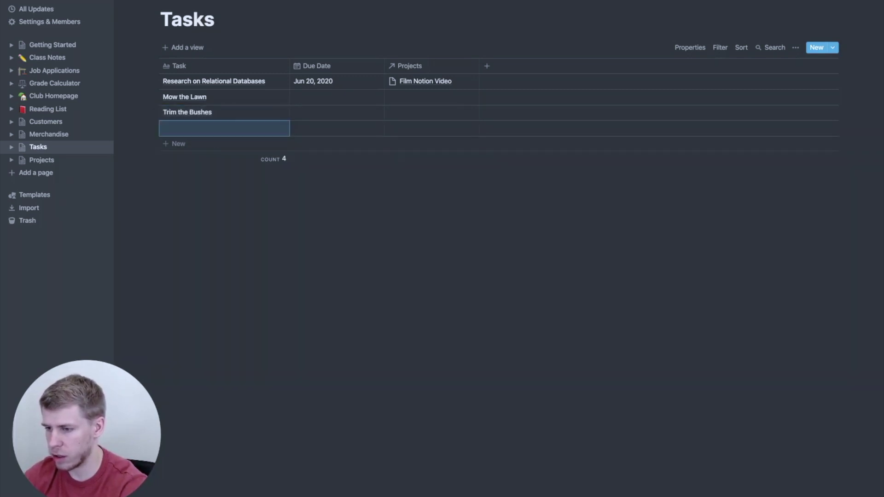
text(Edging)
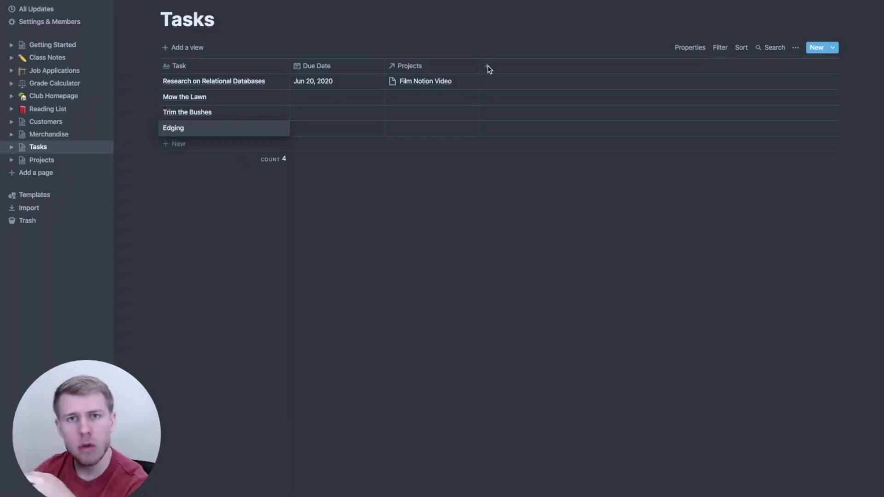
Step: Add a Tasks-to-Tasks relation column as one shared property and begin naming it 'Related'
key(Escape)
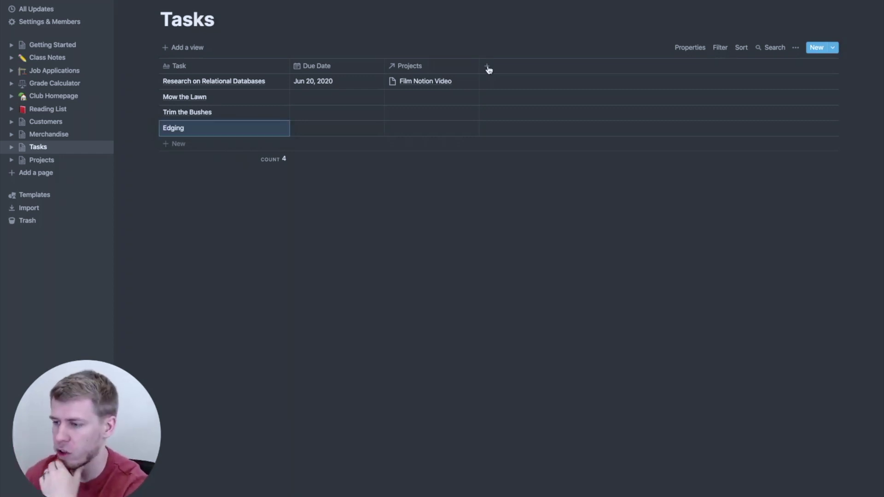
click(488, 66)
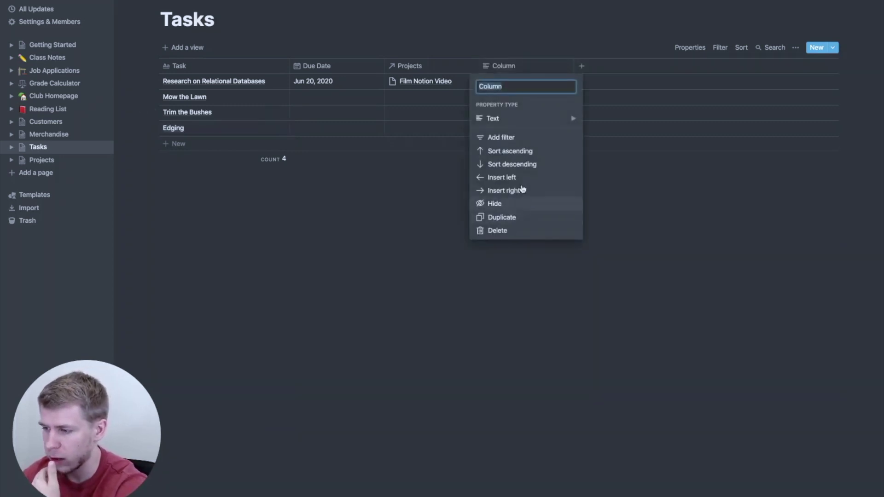
click(527, 119)
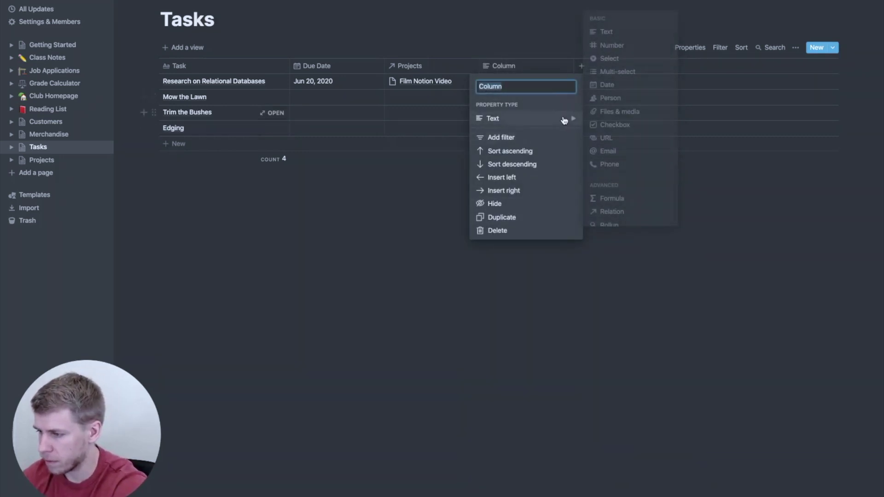
click(603, 212)
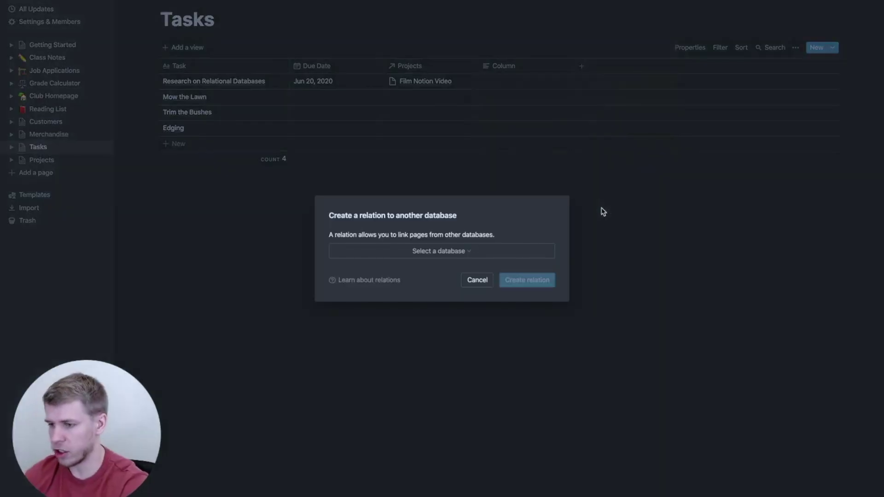
click(472, 256)
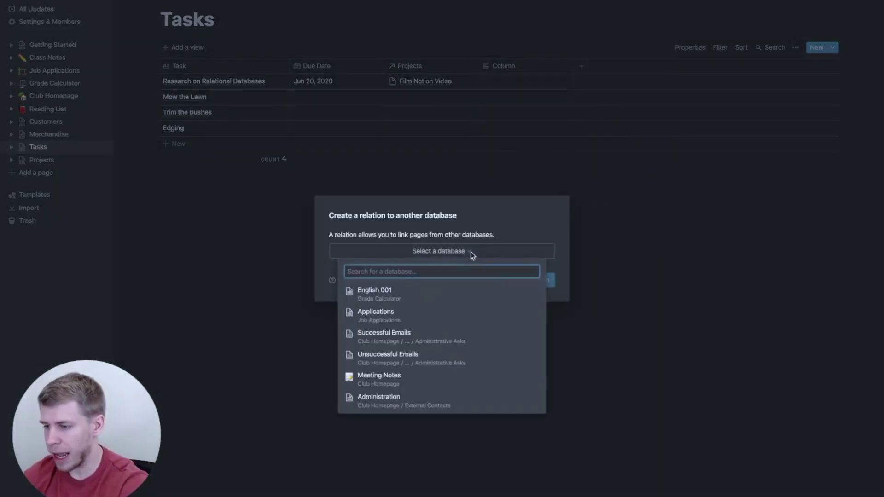
text(tasks)
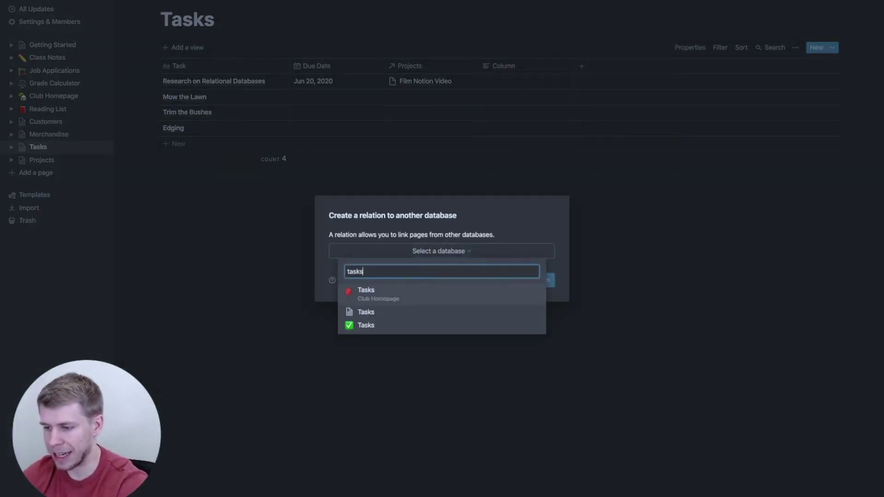
click(406, 312)
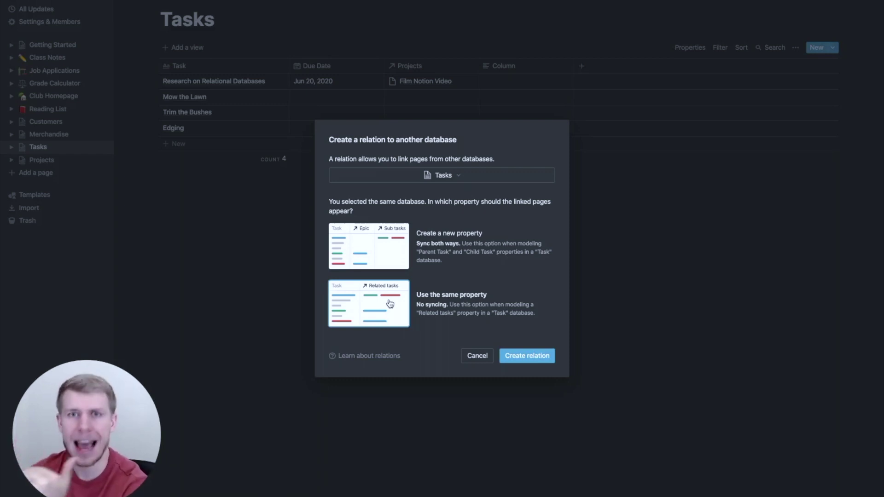
click(527, 358)
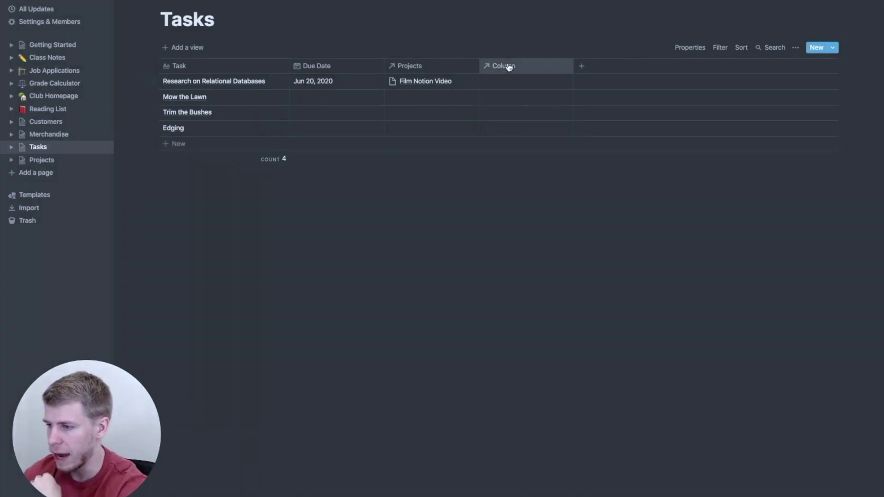
click(508, 66)
text(Related)
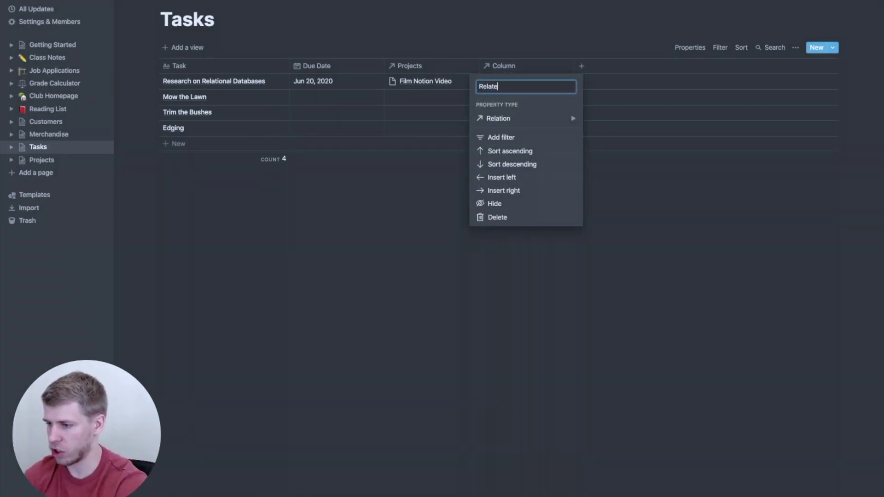
Step: Name the relation column Related, then link Edging and Trim the Bushes in Mow the Lawn's Related cell
click(402, 194)
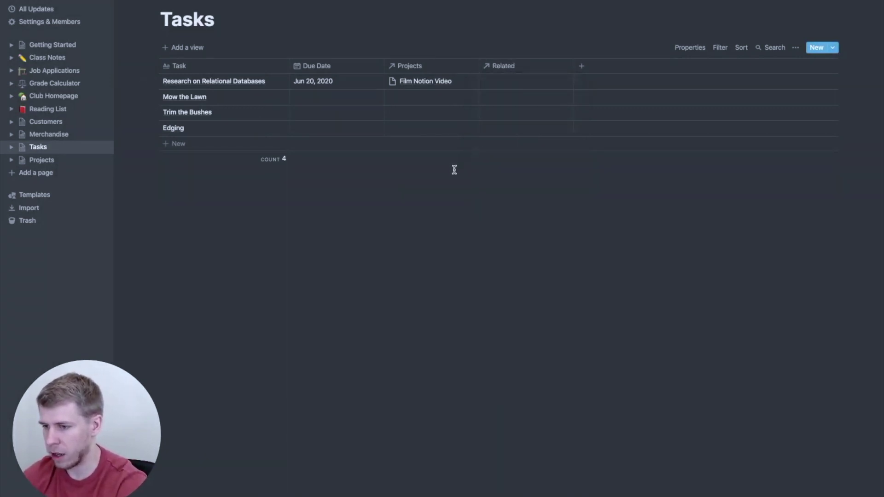
click(521, 98)
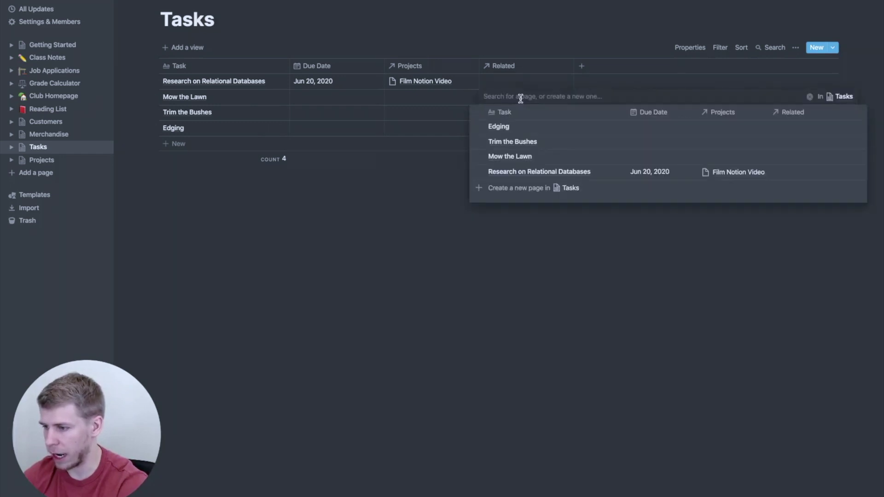
click(480, 130)
click(479, 143)
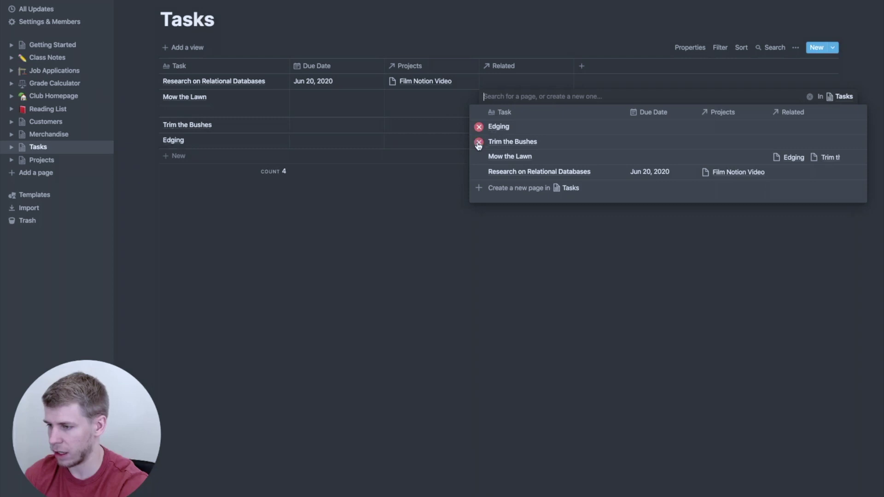
click(430, 208)
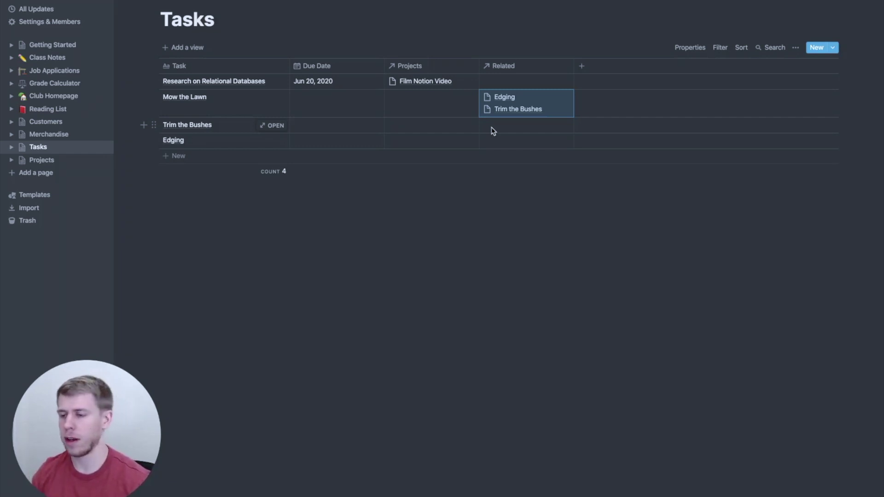
click(493, 187)
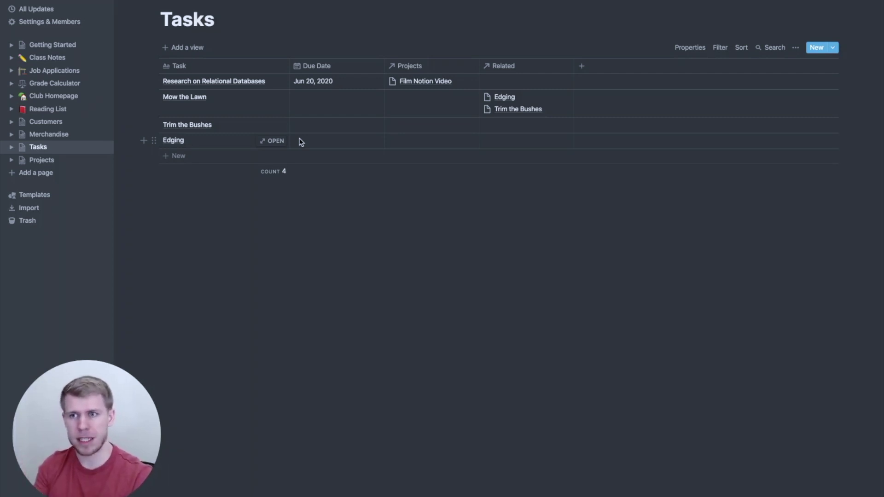
Step: Add a task 'Go to the Grocery Store' due Jun 19, 2020
click(179, 157)
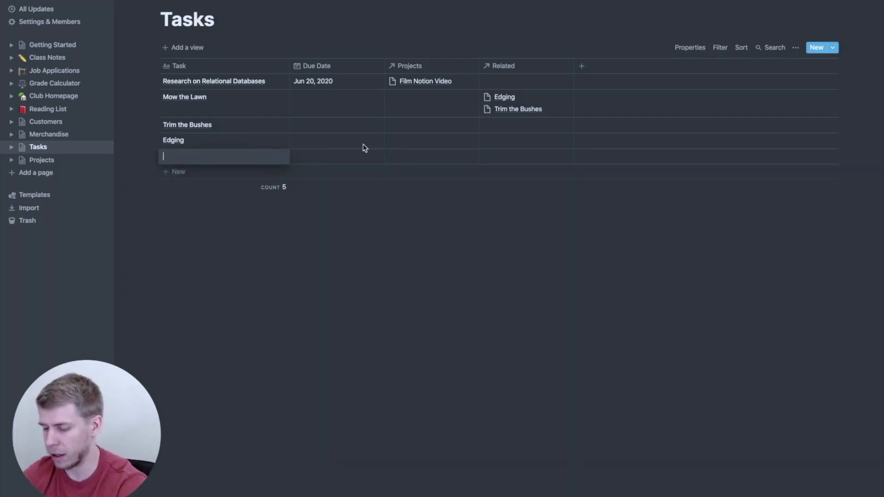
text(Go to)
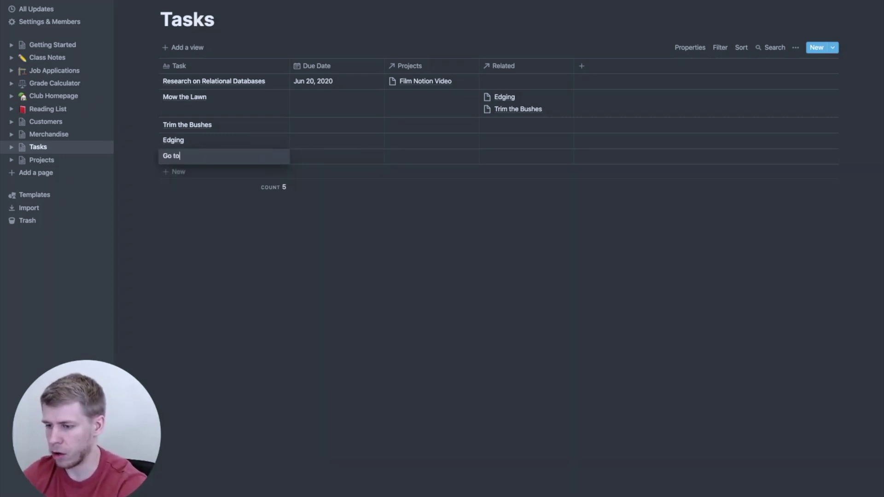
text( the Go)
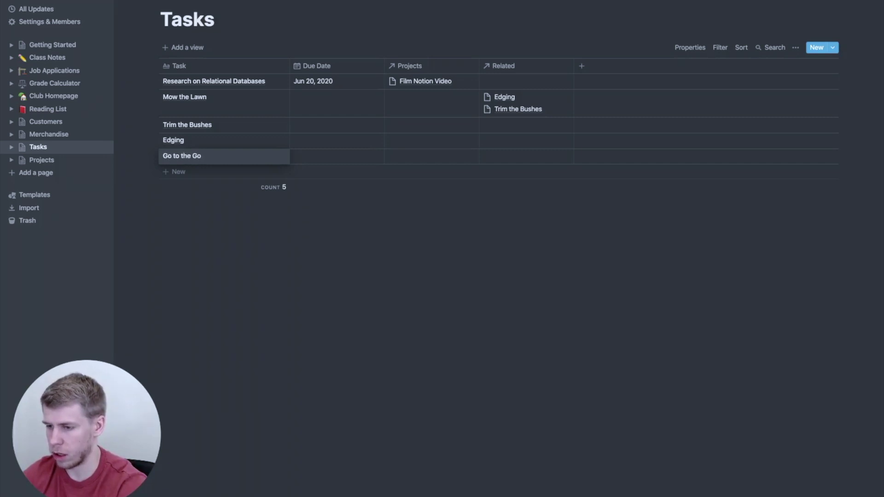
key(BackSpace)
text(rocery Store)
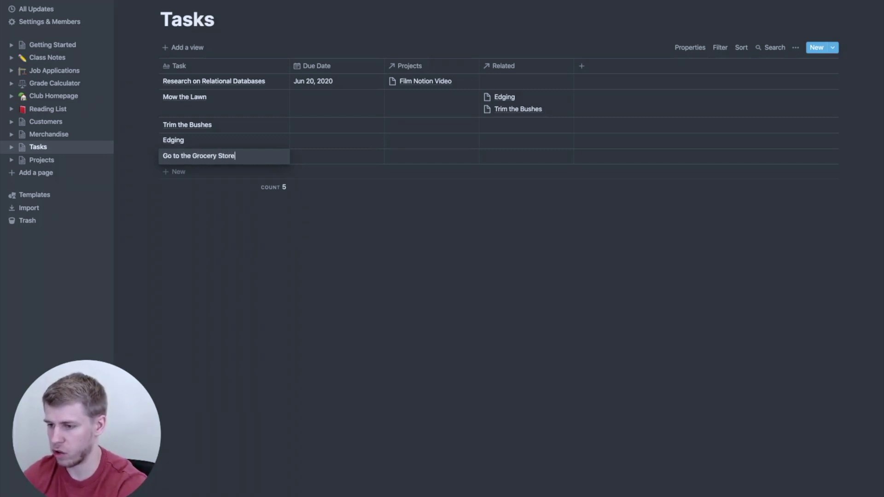
click(337, 156)
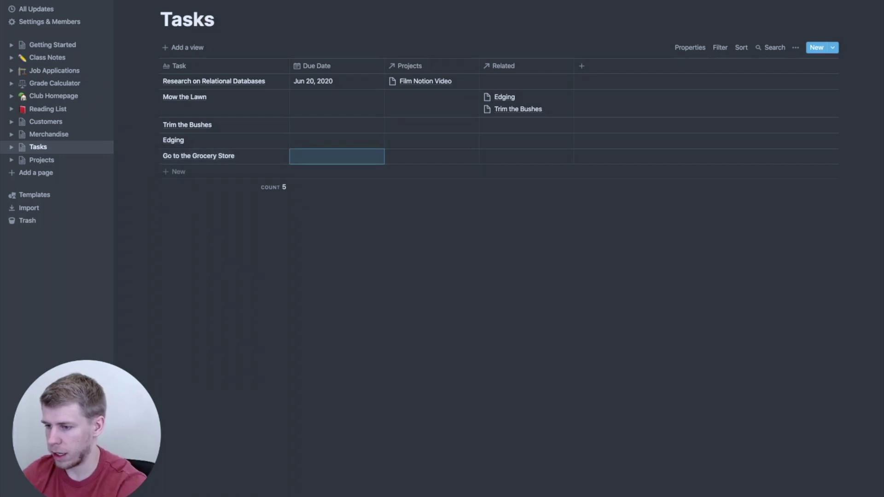
click(348, 156)
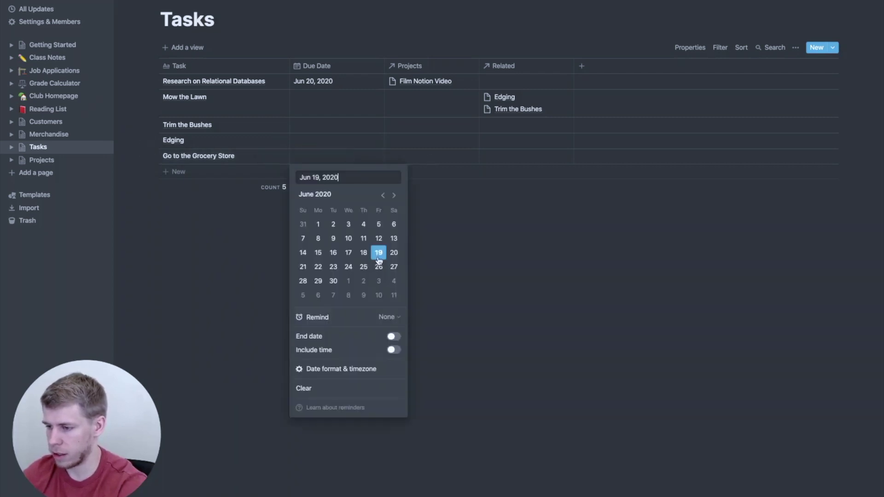
click(378, 253)
click(459, 272)
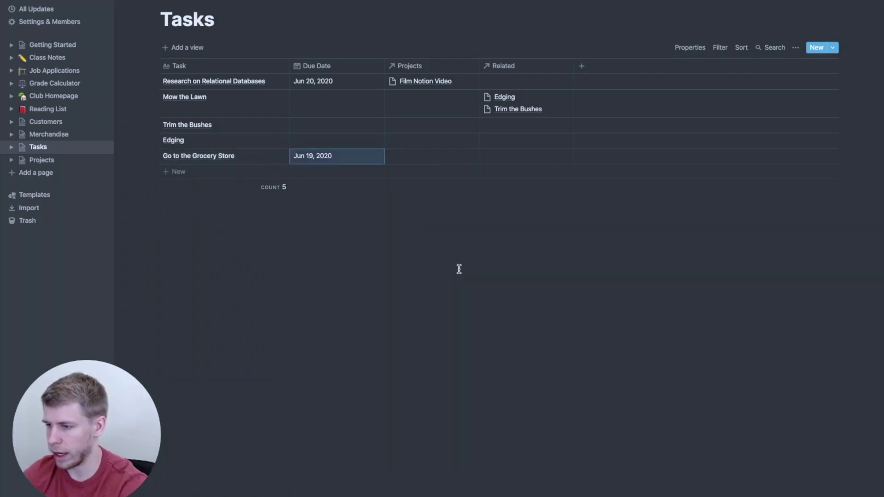
Step: Add three more task rows: Buy Milk, Buy Chicken and Get Dat Bread
click(174, 176)
text(Buy )
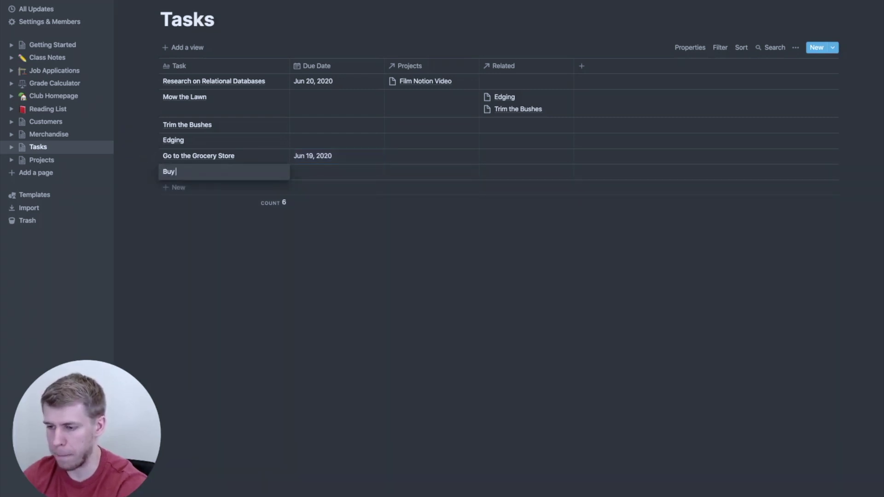
text(Milk)
key(Return)
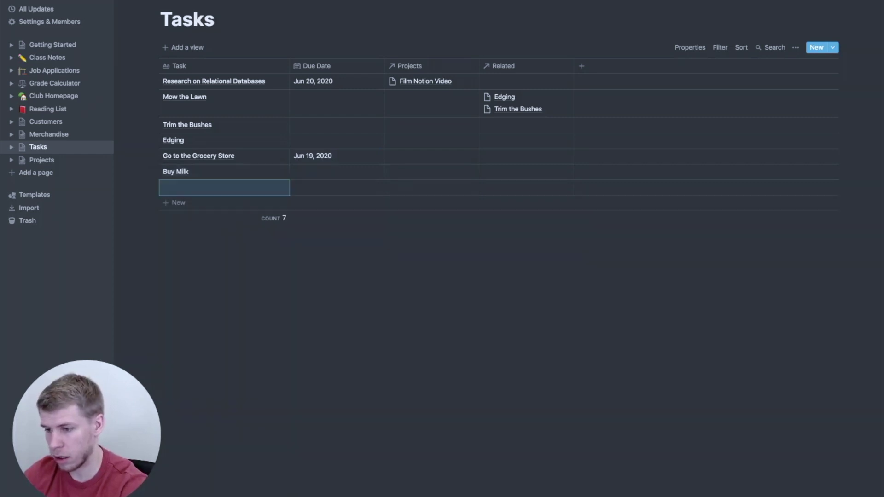
text(Buy Chicken)
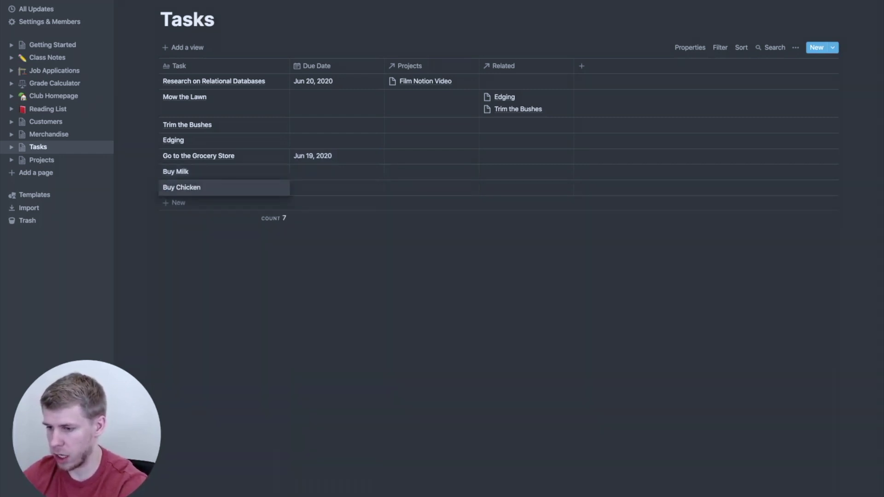
key(Return)
text(Get)
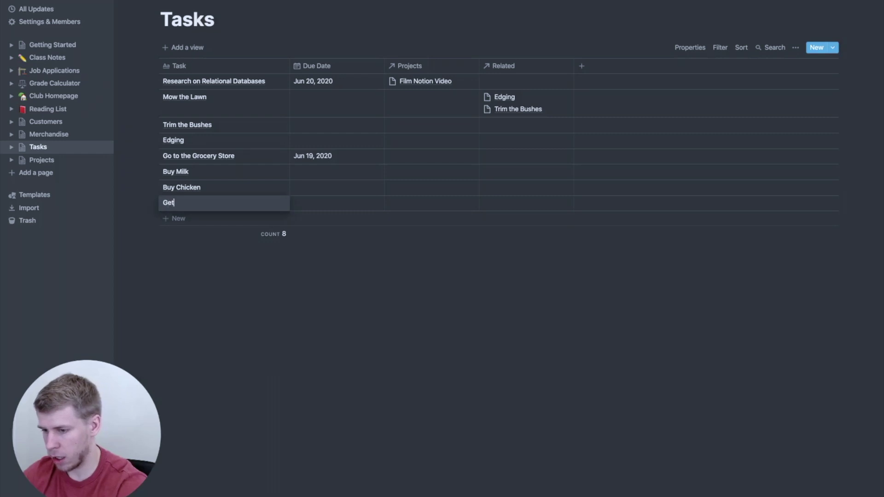
text( Dat Bread)
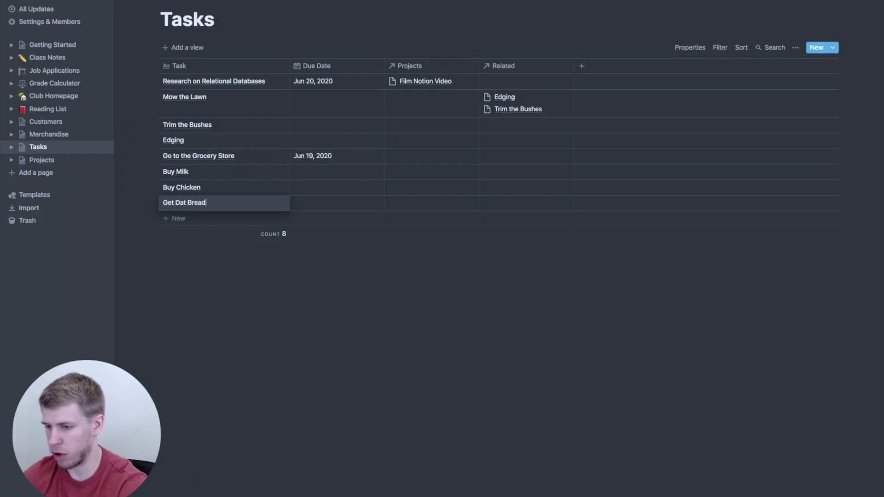
key(Escape)
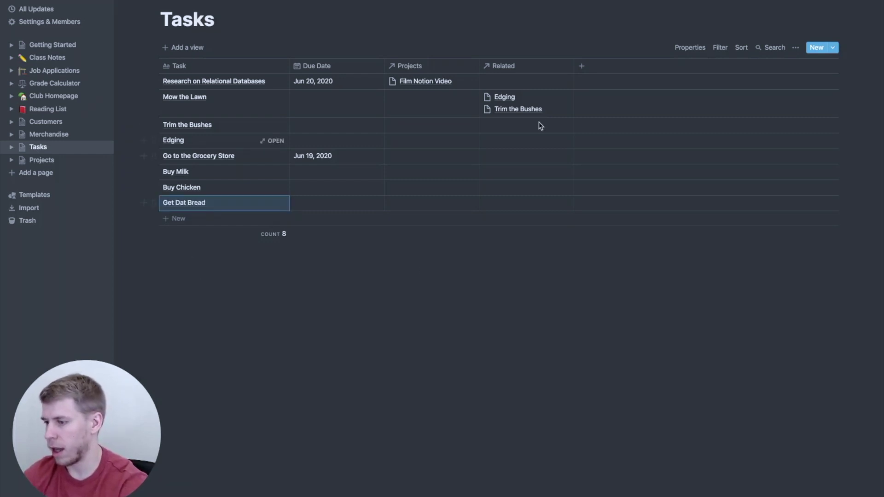
Step: Add a Relation property pointing to the Tasks database, synced both ways as a new property
click(580, 69)
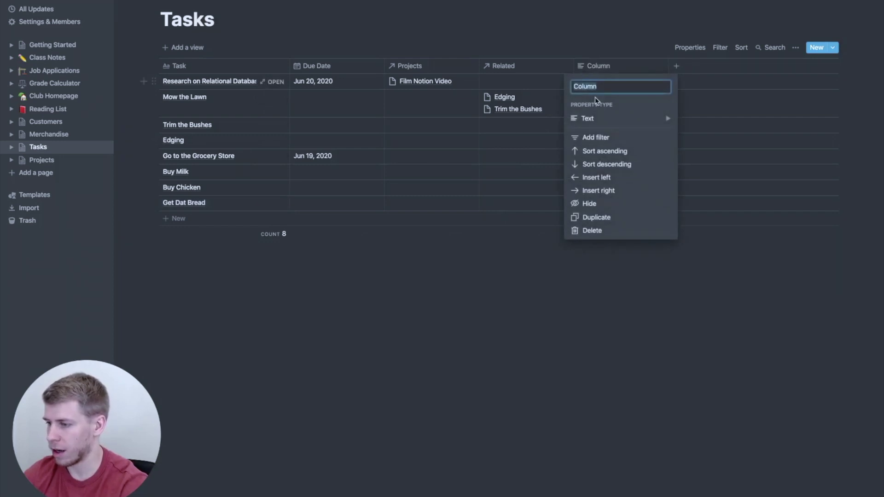
mouse_move(607, 118)
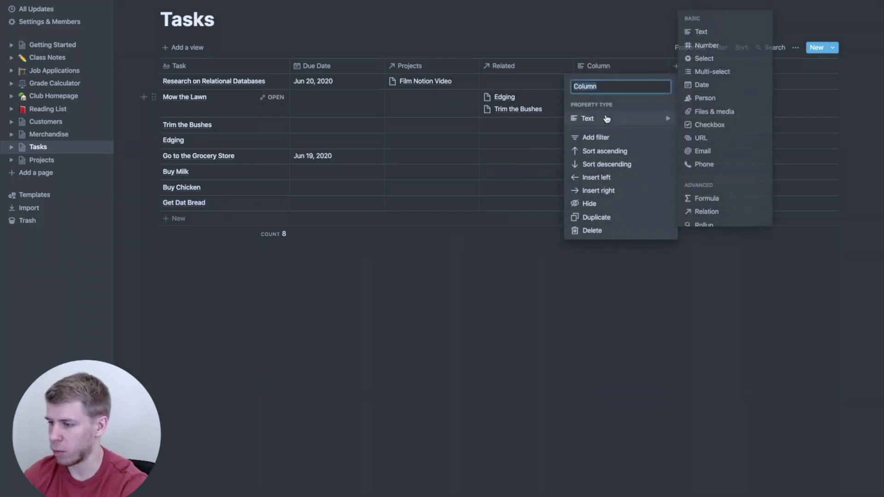
click(717, 218)
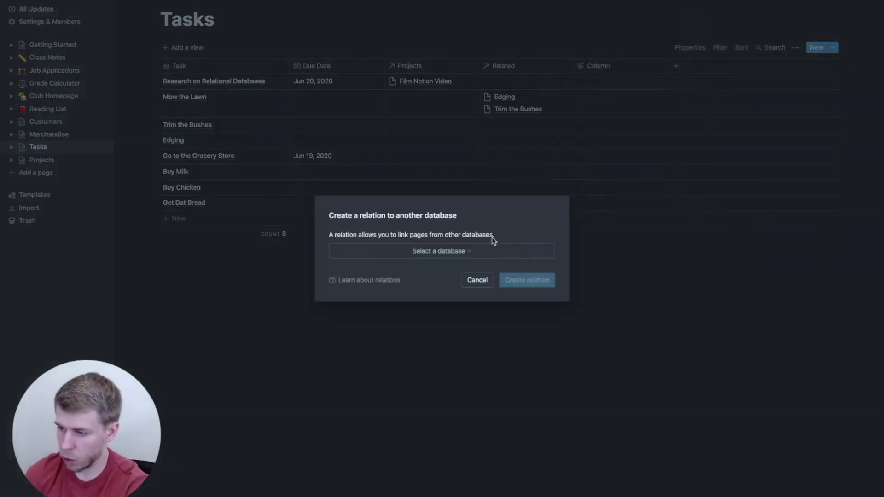
click(451, 252)
text(tas)
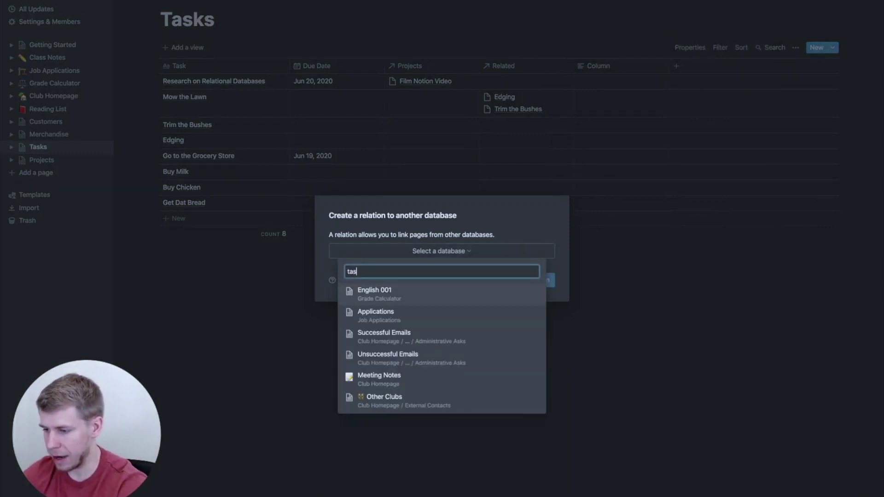
text(ks)
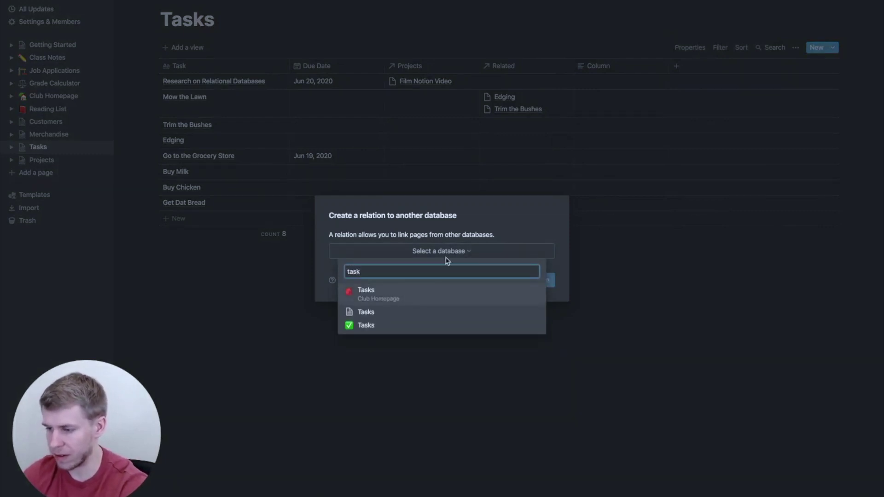
click(401, 315)
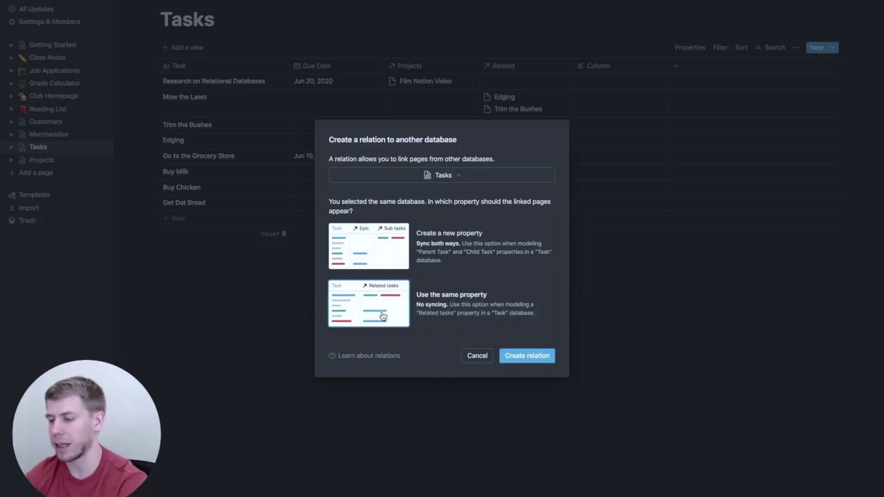
click(389, 244)
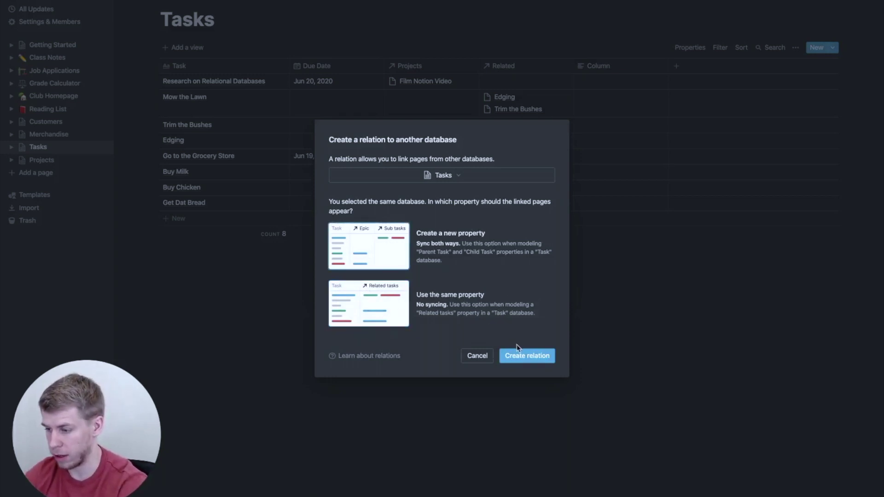
click(520, 355)
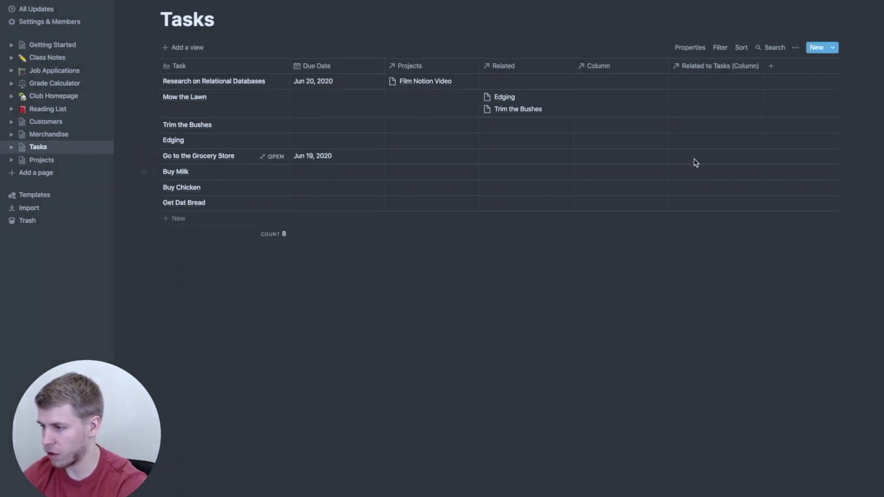
Step: Rename Column to Sub-Task and its paired Related to Tasks (Column) property to Parent Task
click(617, 69)
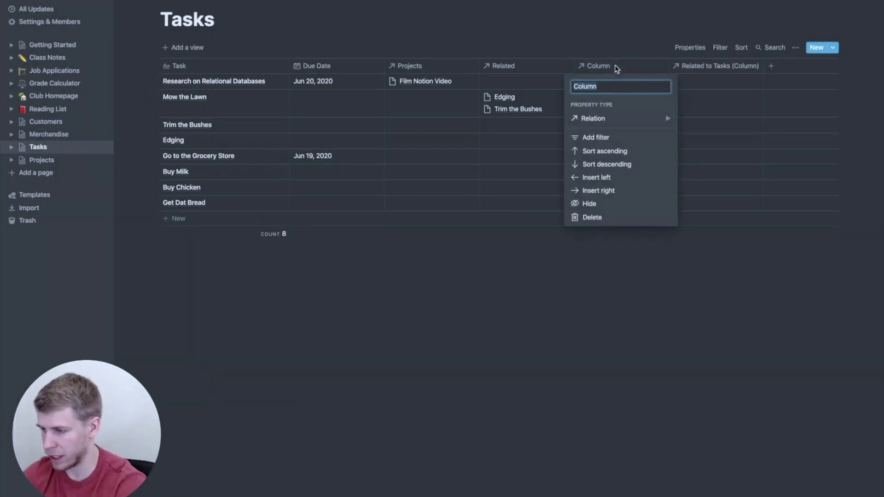
text(Sub)
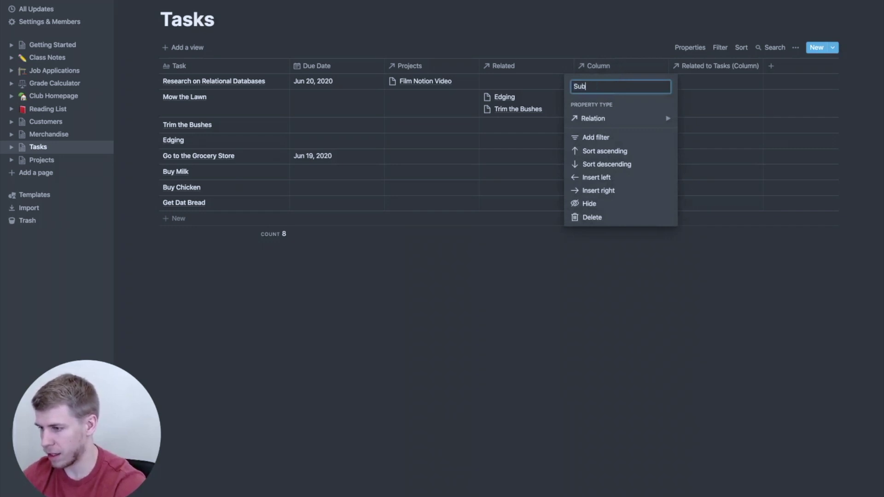
text(-Task)
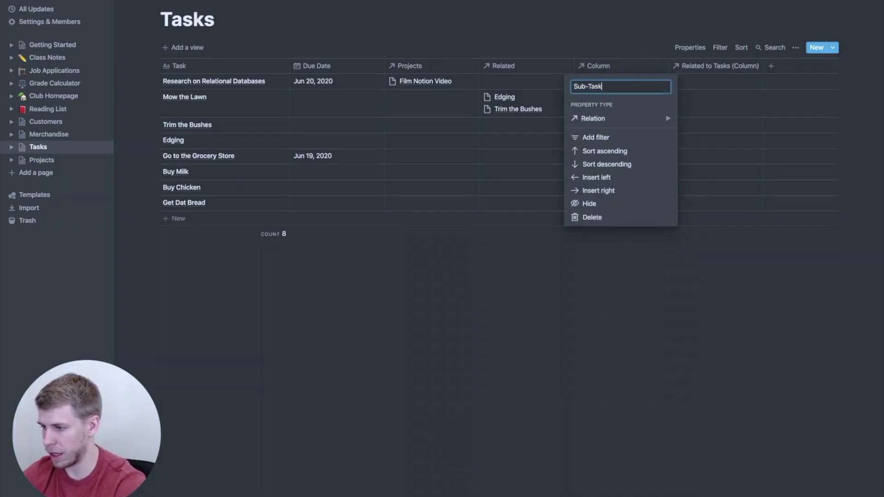
click(694, 270)
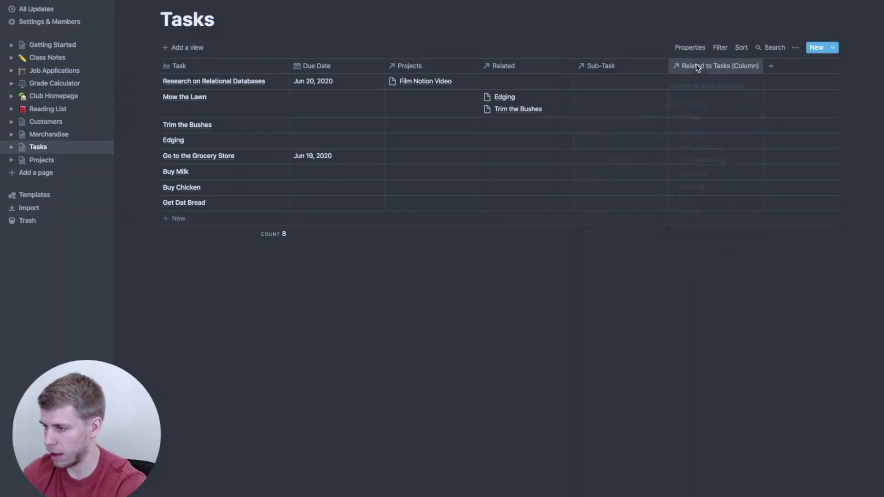
text(Paretn)
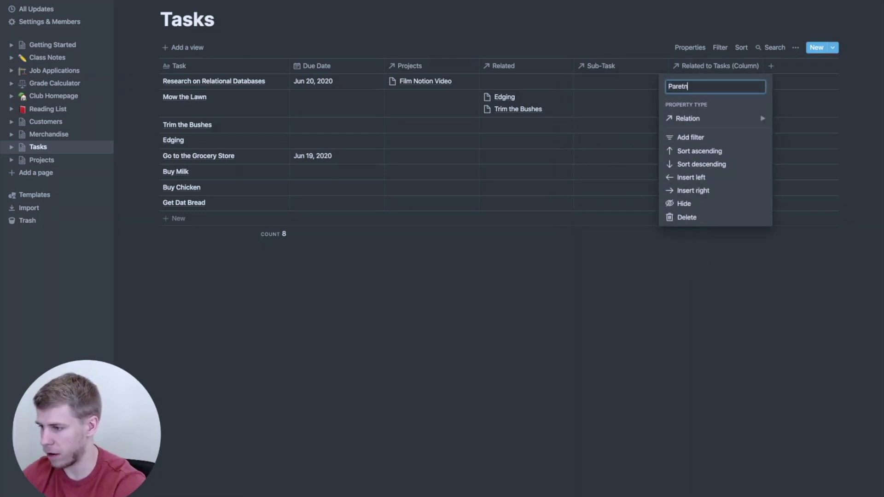
key(BackSpace)
key(BackSpace)
text(nt Tasks)
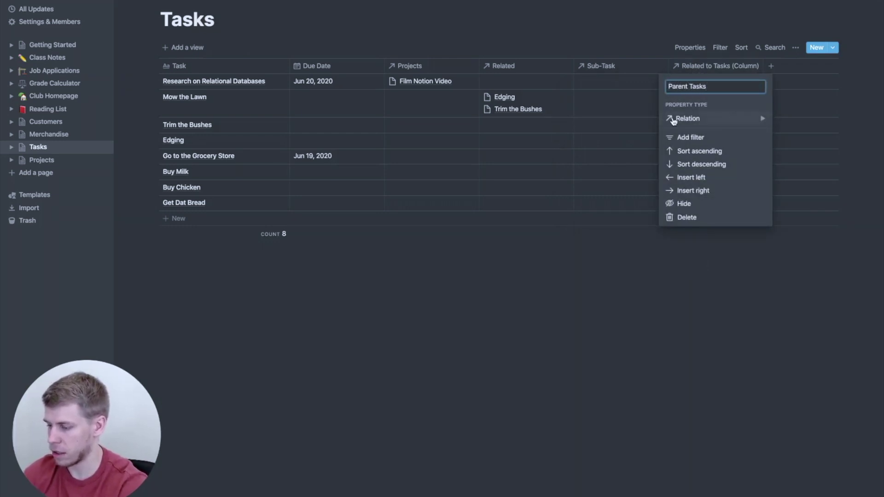
click(496, 365)
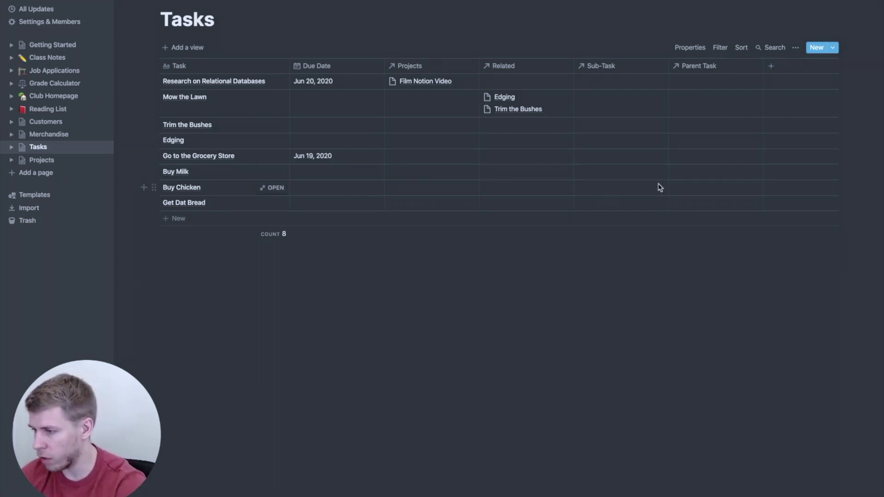
click(680, 177)
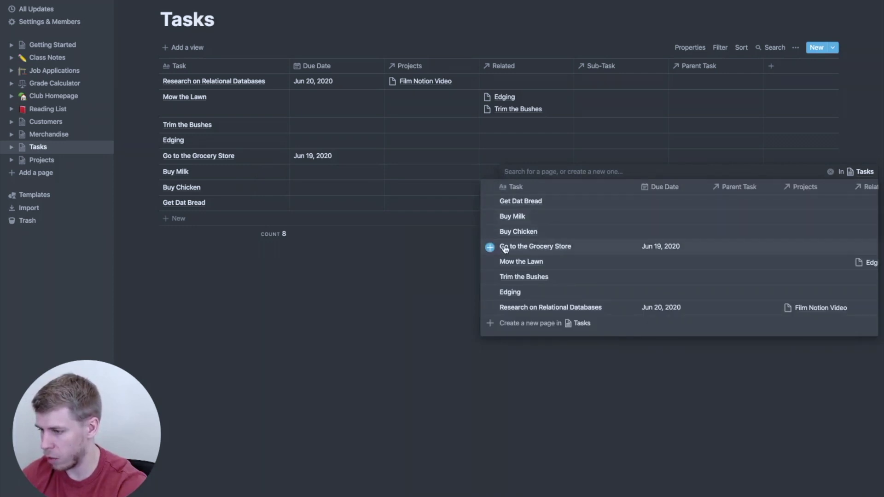
Step: Pick Go to the Grocery Store in the Parent Task cells of Buy Milk, Buy Chicken and Get Dat Bread
click(489, 249)
click(424, 296)
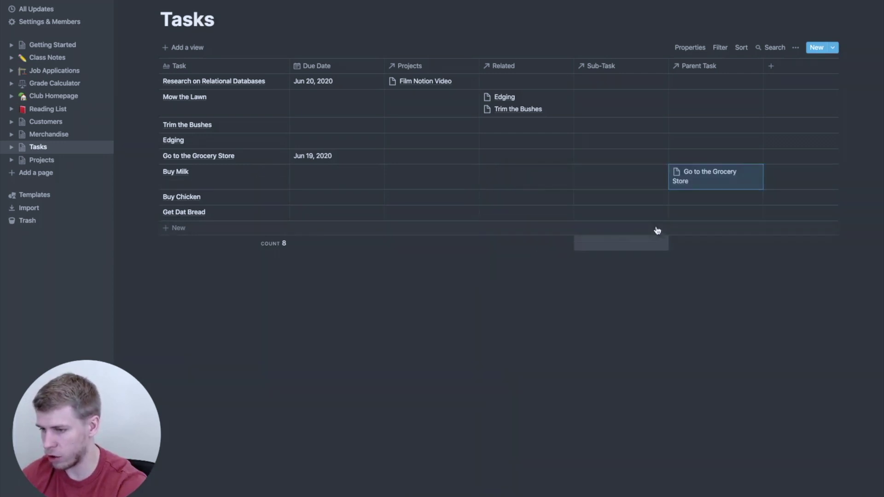
click(688, 204)
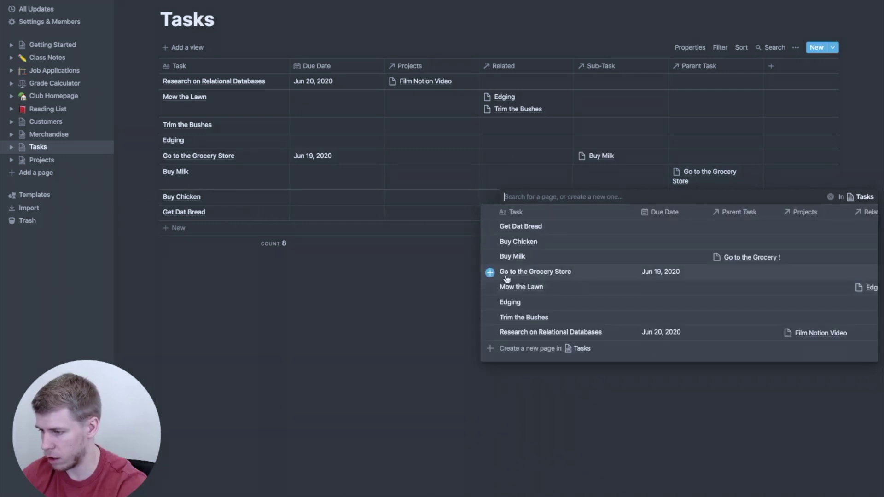
click(490, 273)
click(420, 298)
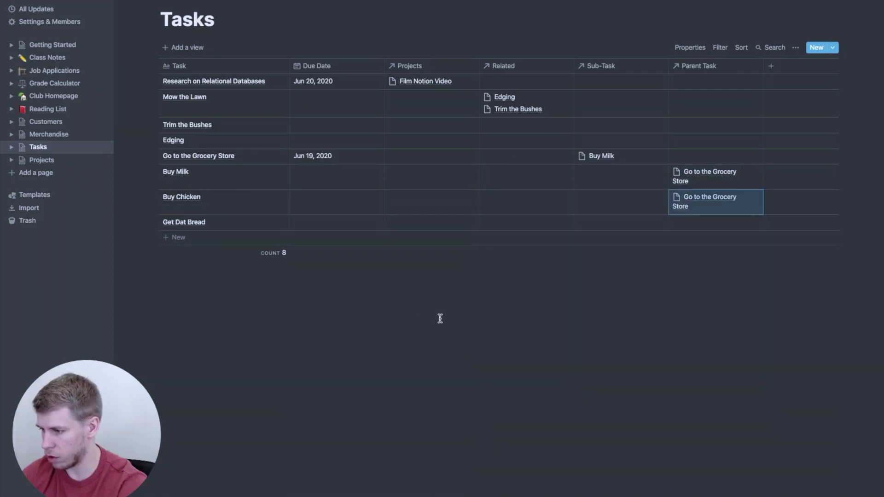
click(695, 220)
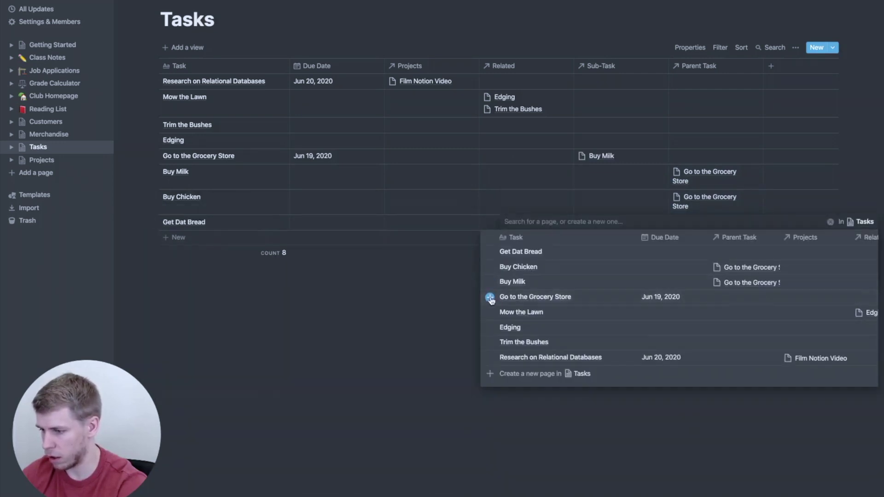
click(490, 297)
click(410, 348)
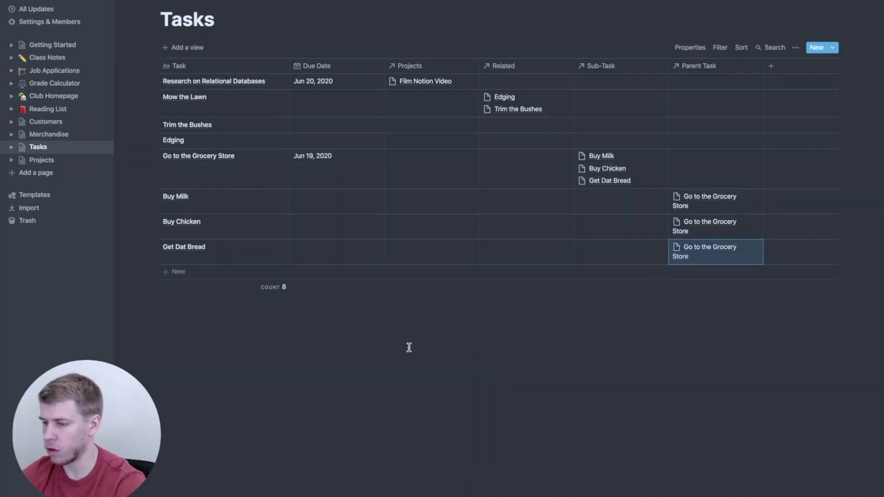